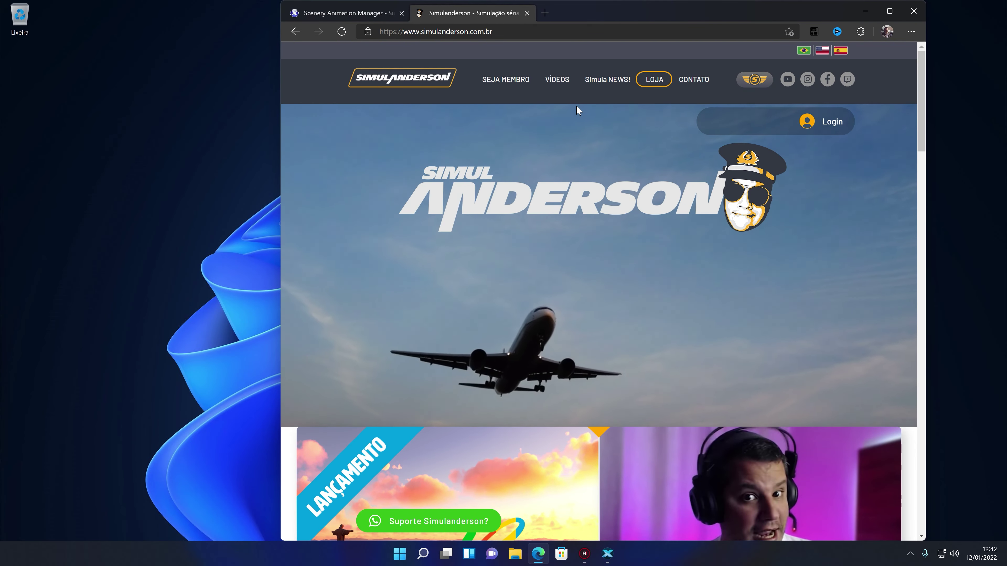
Look over the membership plans on the Simulanderson member page and close that page.
{"action": "left_click", "coordinate": [504, 82]}
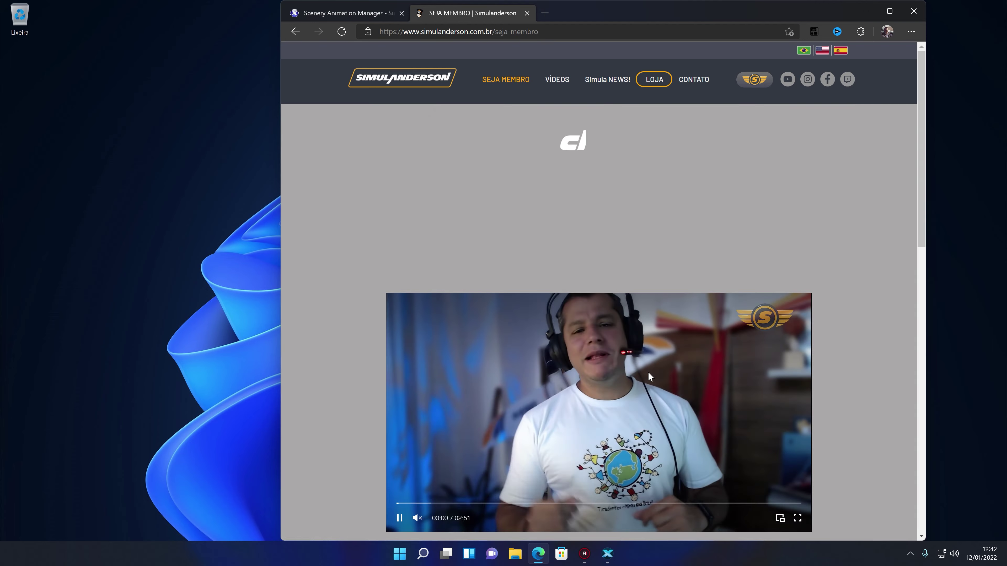
{"action": "scroll", "coordinate": [633, 356], "scroll_direction": "down", "scroll_amount": 15}
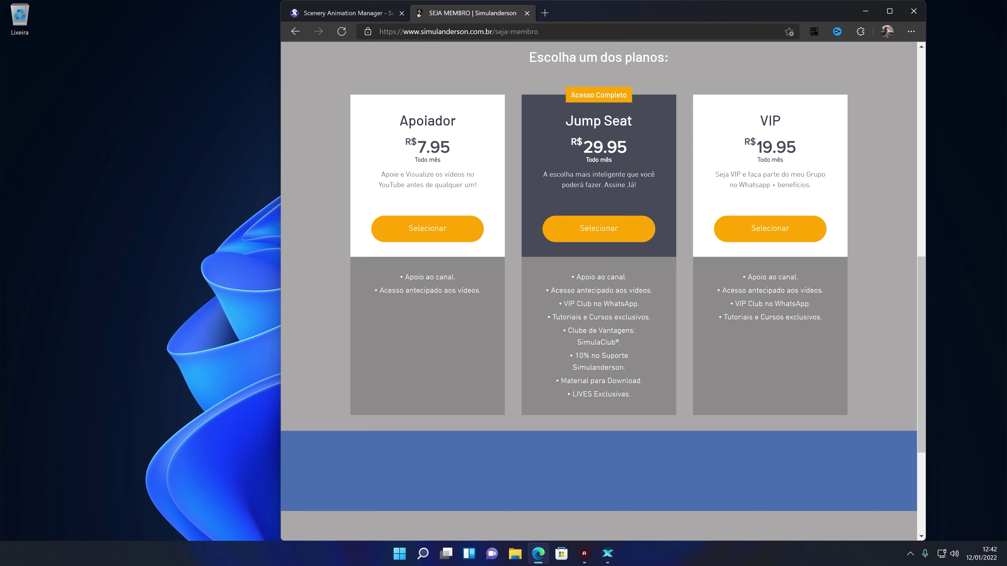
{"action": "scroll", "coordinate": [624, 329], "scroll_direction": "up", "scroll_amount": 15}
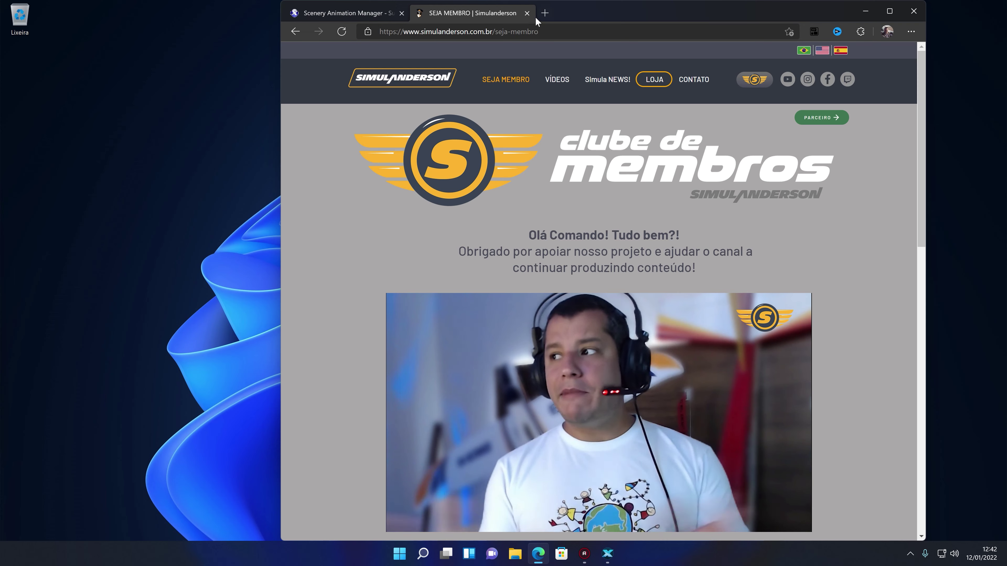
{"action": "key", "text": "ctrl+w"}
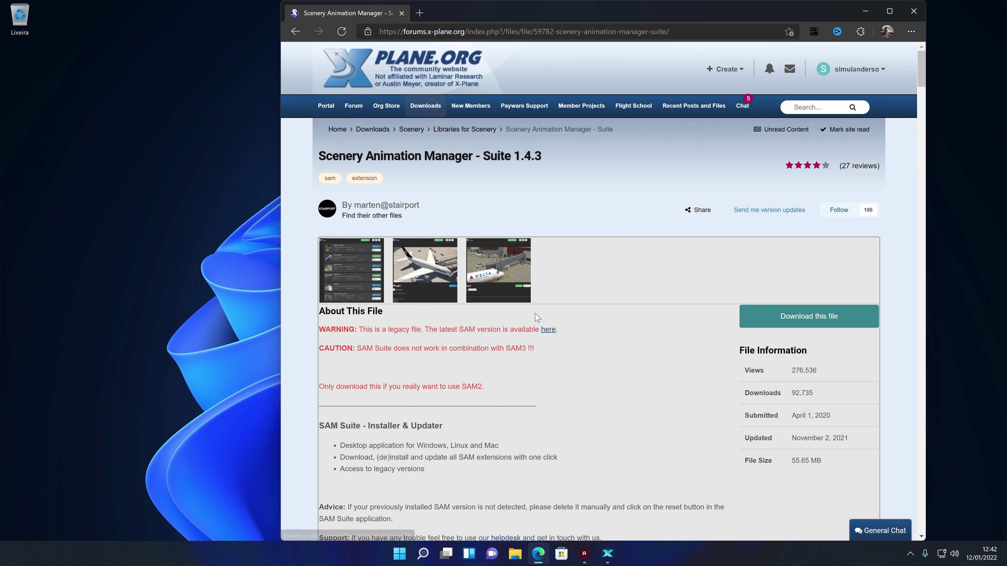
Open the latest SAM version's Stairport installation page, close the legacy SAM Suite page, and download the latest SAM version.
{"action": "left_click", "coordinate": [548, 330]}
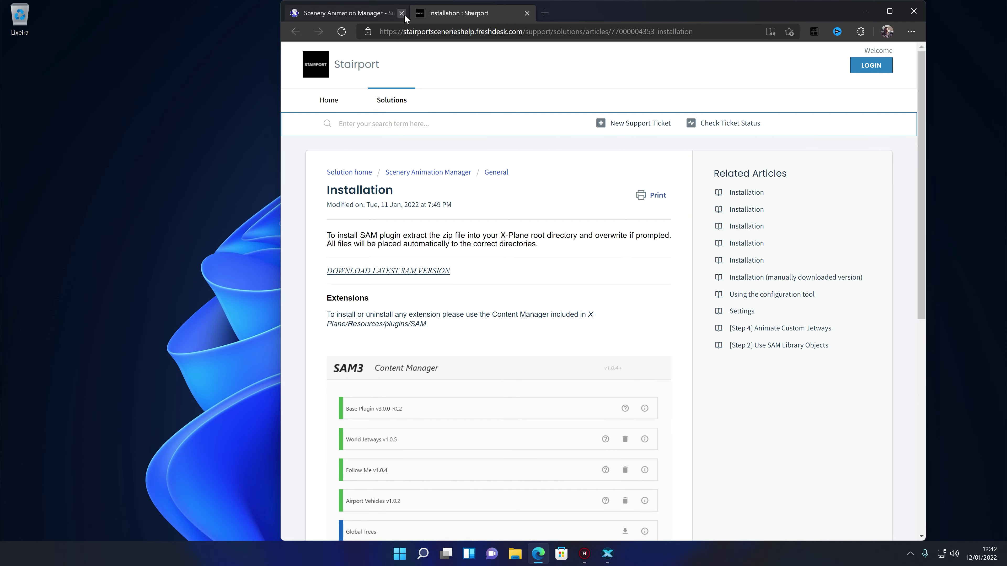
{"action": "left_click", "coordinate": [402, 12]}
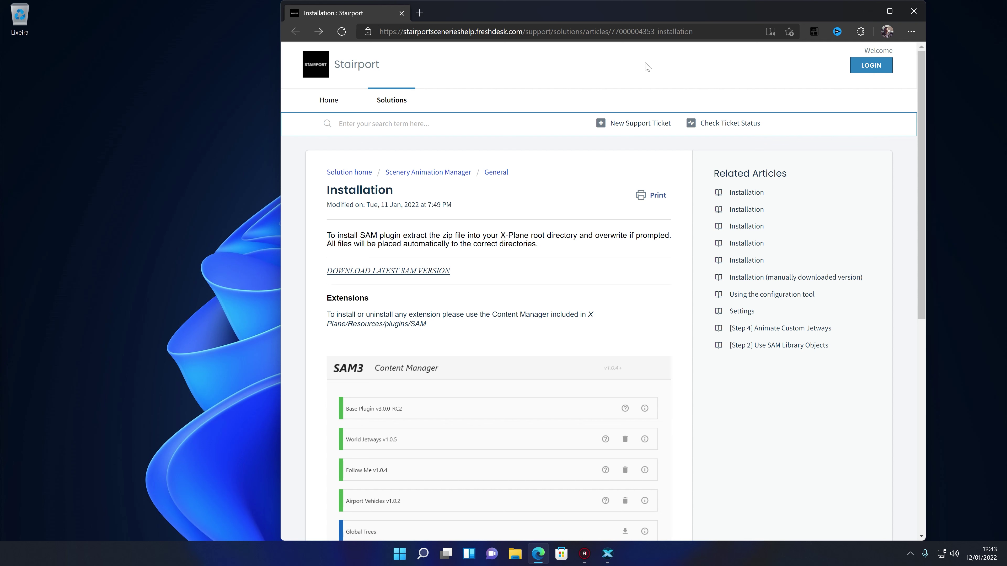
{"action": "left_click", "coordinate": [411, 272]}
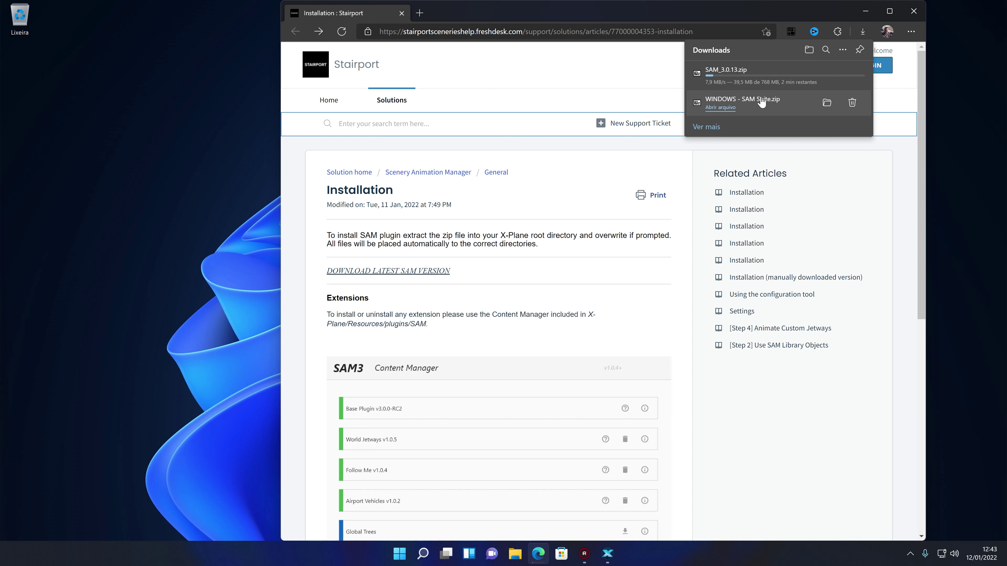
Delete the downloaded WINDOWS - SAM Suite.zip file and open the Downloads folder in File Explorer.
{"action": "left_click", "coordinate": [851, 102]}
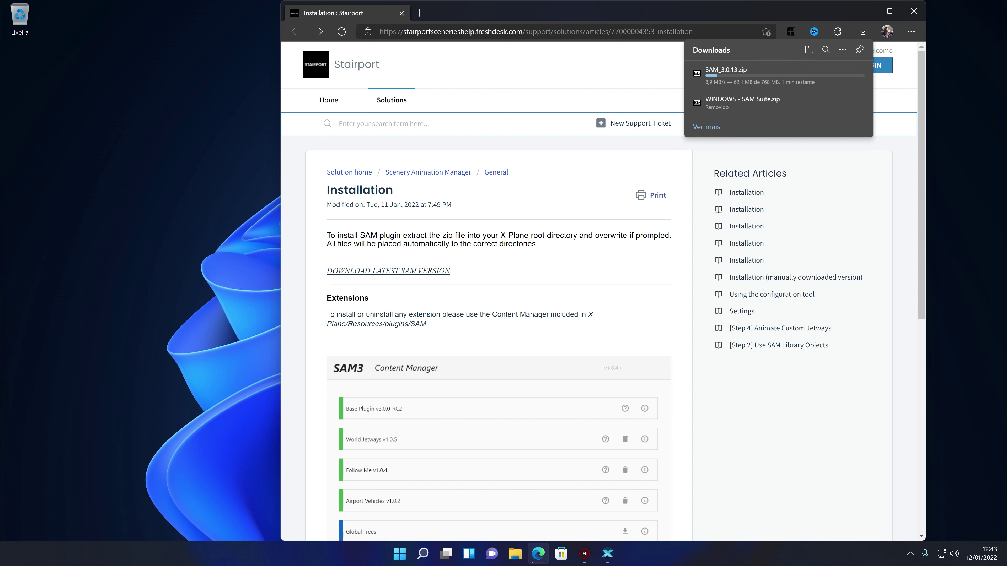
{"action": "left_click", "coordinate": [514, 553]}
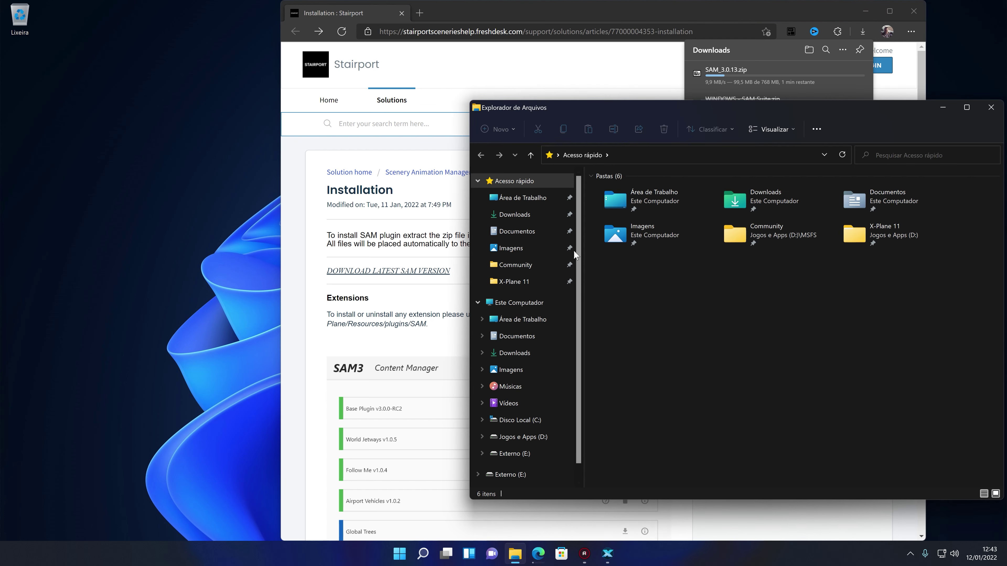
{"action": "left_click", "coordinate": [544, 215]}
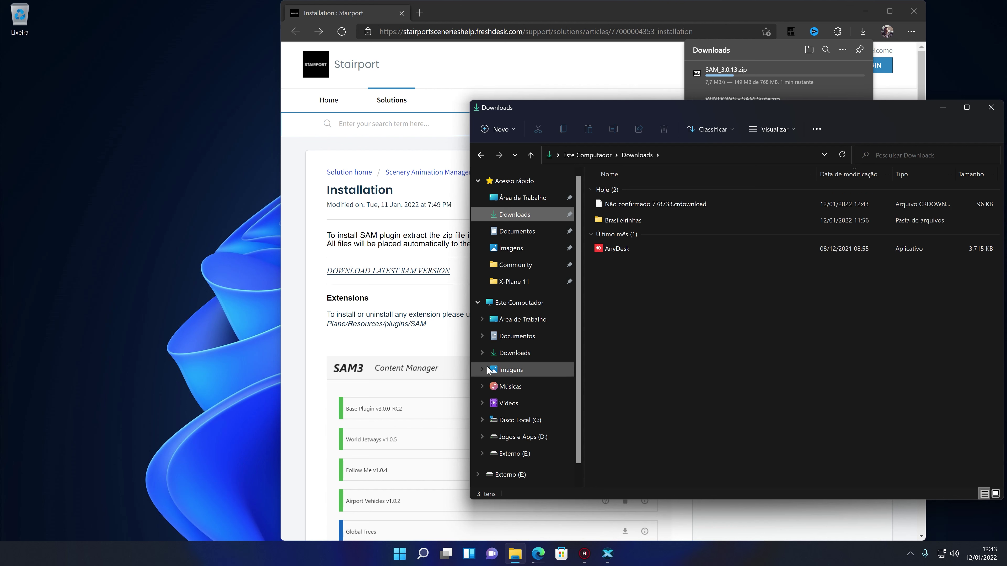
Uninstall SAM Suite version 1.4.3 and all its components through the Windows apps and features settings.
{"action": "right_click", "coordinate": [396, 560]}
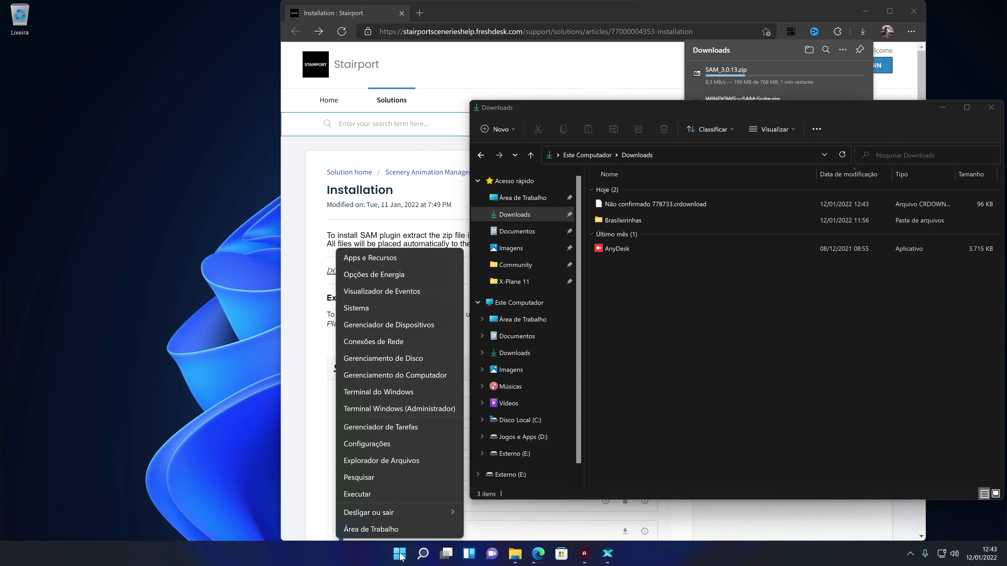
{"action": "left_click", "coordinate": [412, 258]}
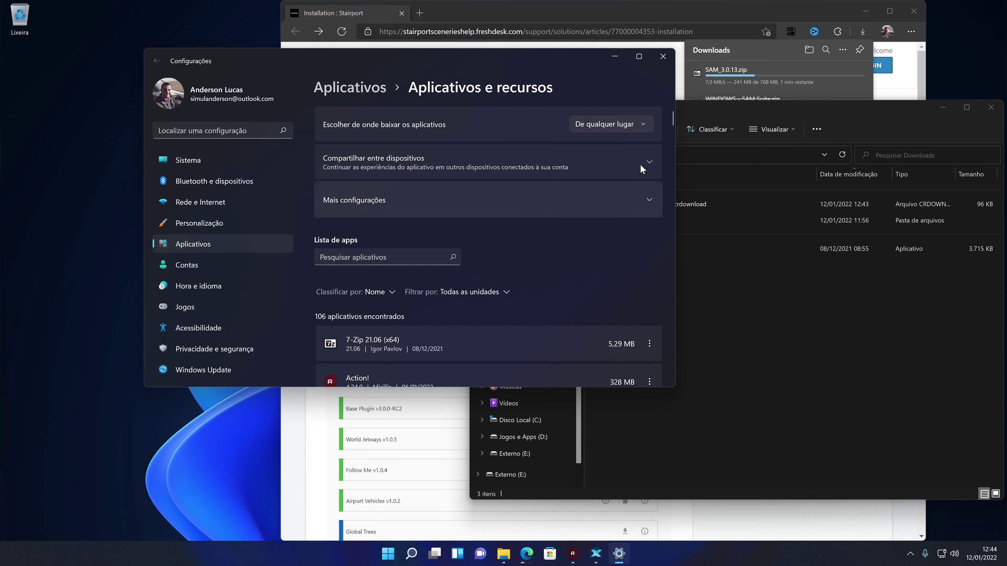
{"action": "scroll", "coordinate": [546, 256], "scroll_direction": "down", "scroll_amount": 5}
{"action": "scroll", "coordinate": [545, 261], "scroll_direction": "down", "scroll_amount": 15}
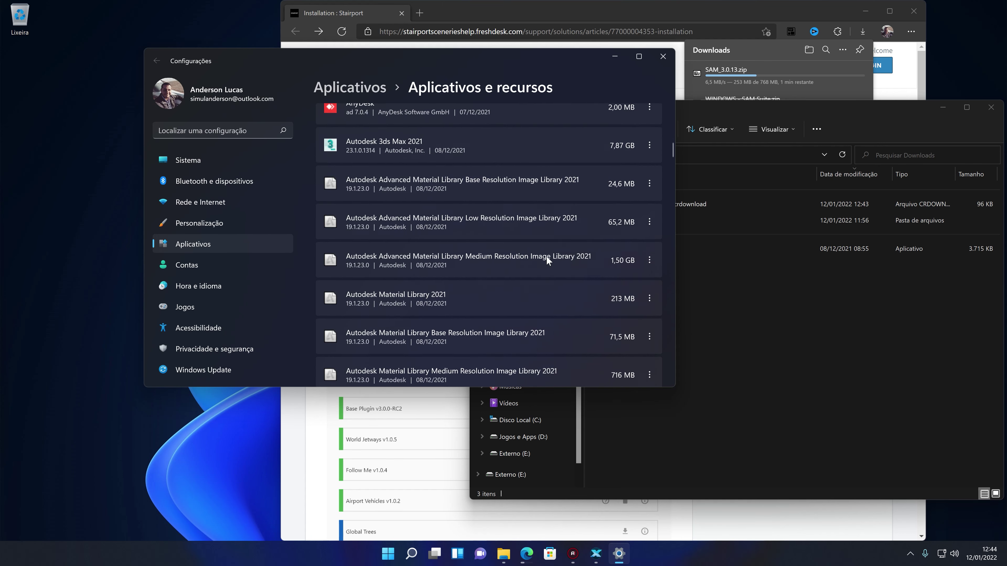
{"action": "scroll", "coordinate": [546, 258], "scroll_direction": "down", "scroll_amount": 15}
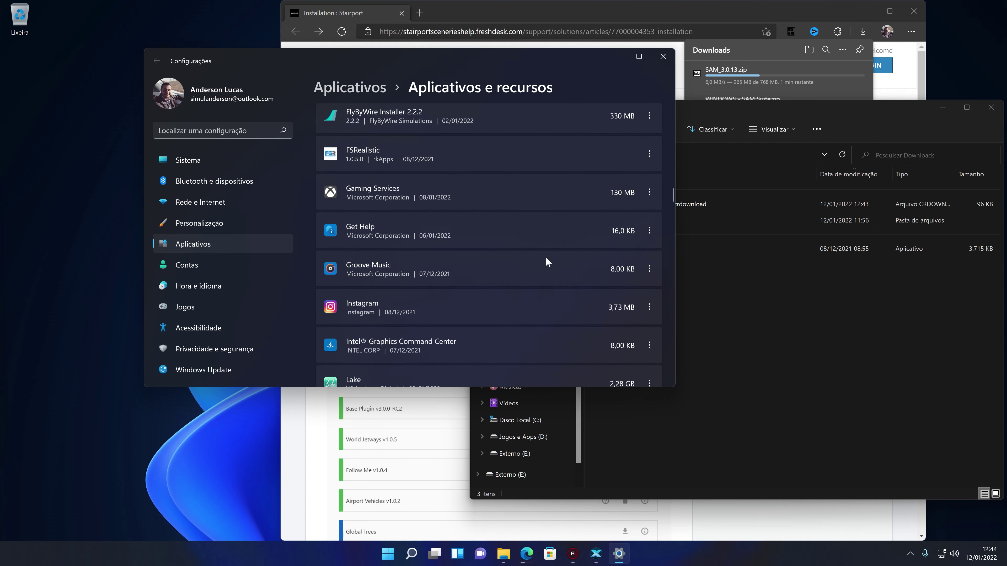
{"action": "scroll", "coordinate": [546, 259], "scroll_direction": "down", "scroll_amount": 15}
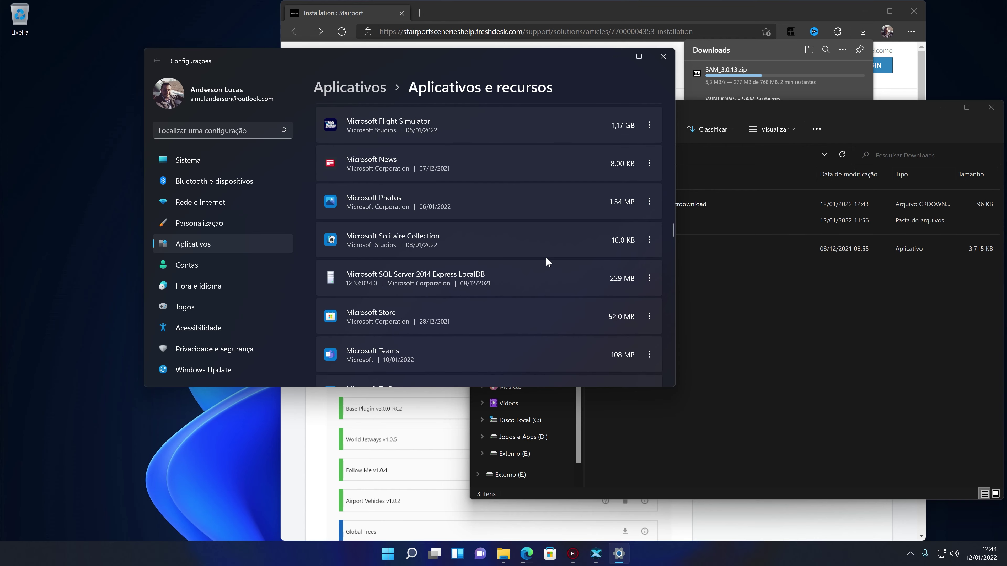
{"action": "scroll", "coordinate": [546, 262], "scroll_direction": "down", "scroll_amount": 4}
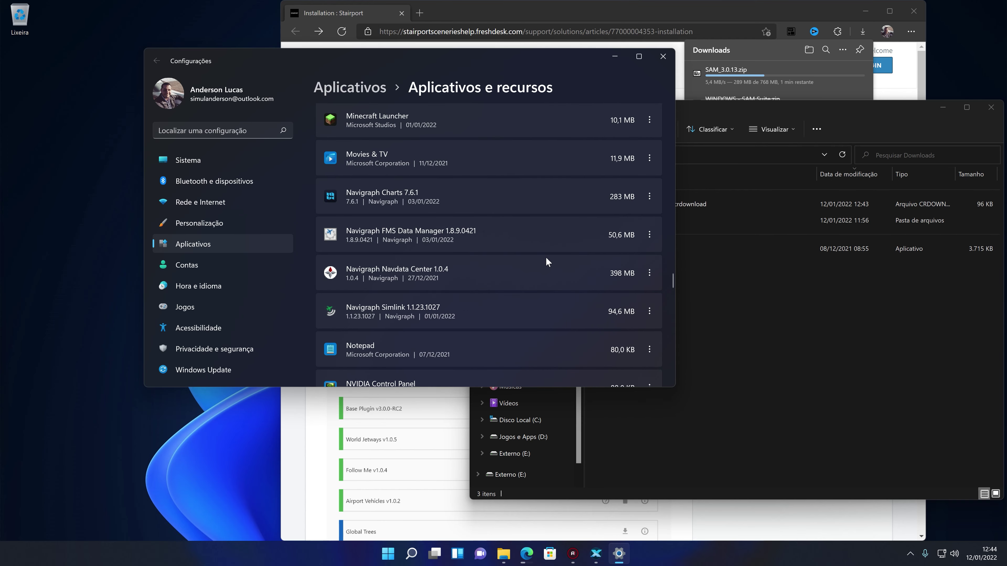
{"action": "scroll", "coordinate": [544, 258], "scroll_direction": "down", "scroll_amount": 10}
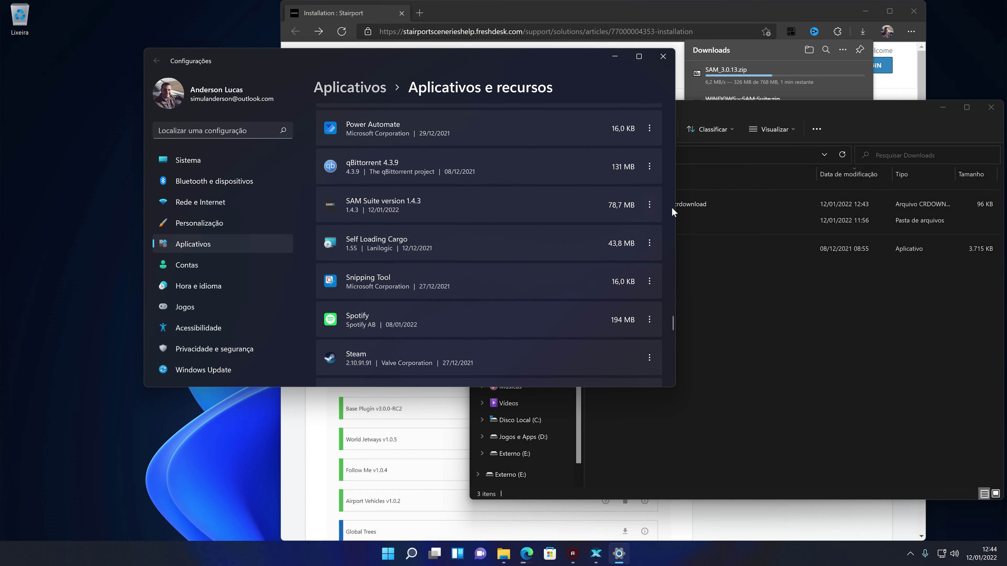
{"action": "left_click", "coordinate": [650, 204]}
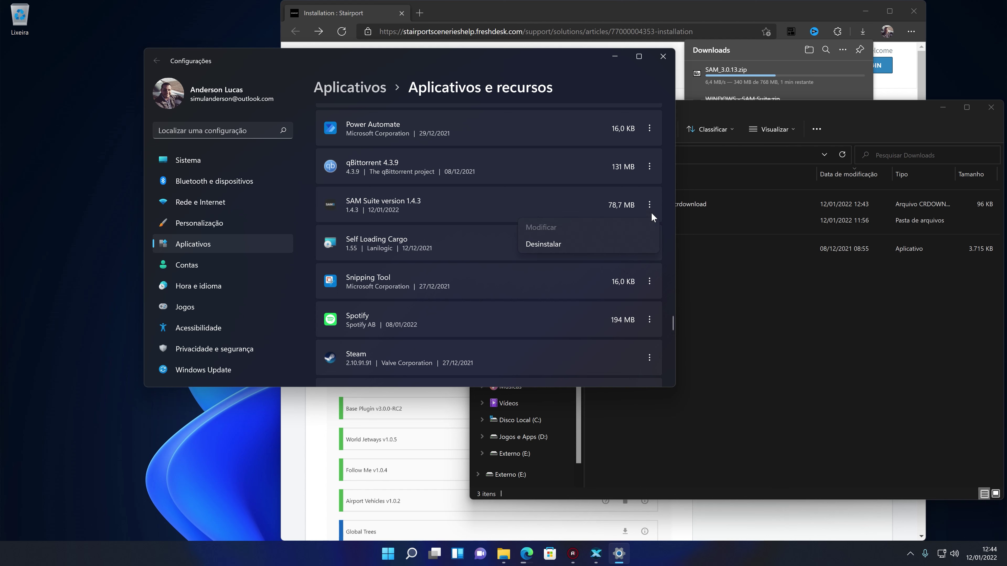
{"action": "left_click", "coordinate": [544, 243]}
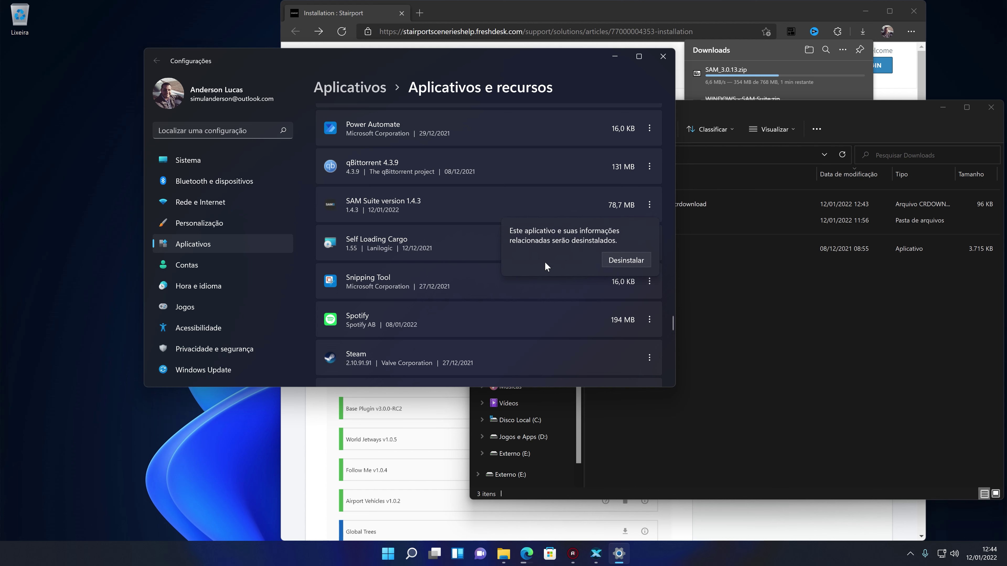
{"action": "left_click", "coordinate": [622, 260]}
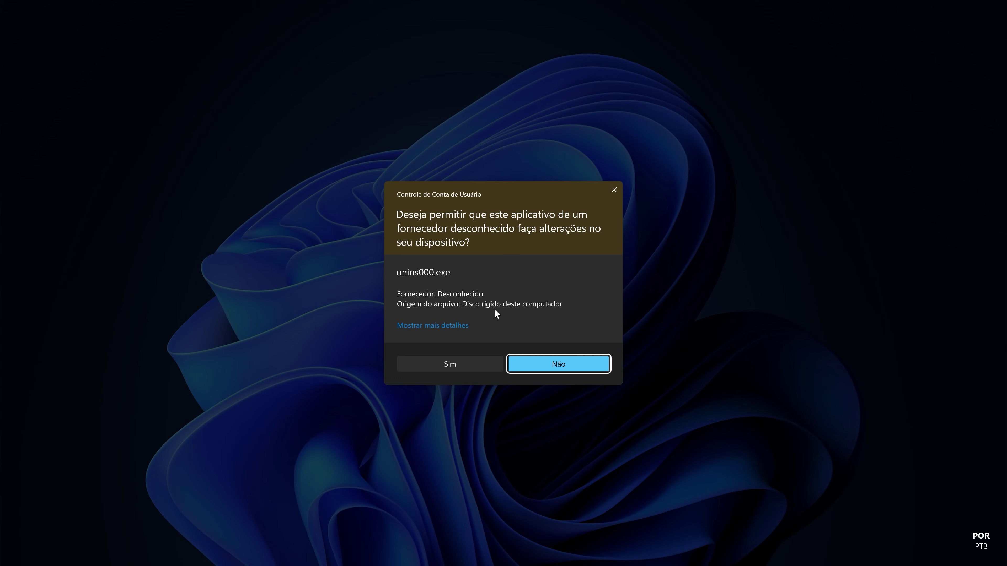
{"action": "left_click", "coordinate": [474, 361]}
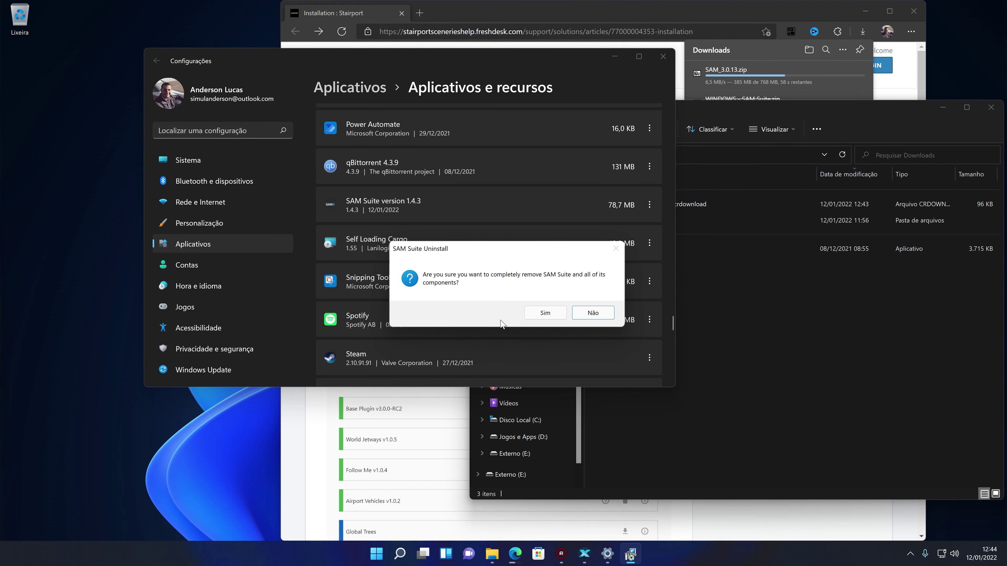
{"action": "left_click", "coordinate": [543, 314]}
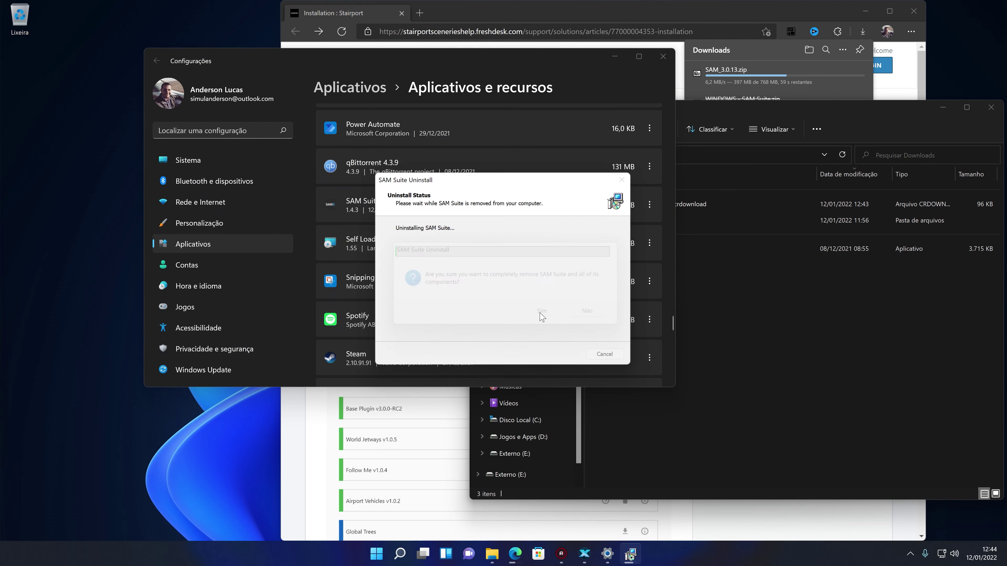
{"action": "left_click", "coordinate": [565, 313]}
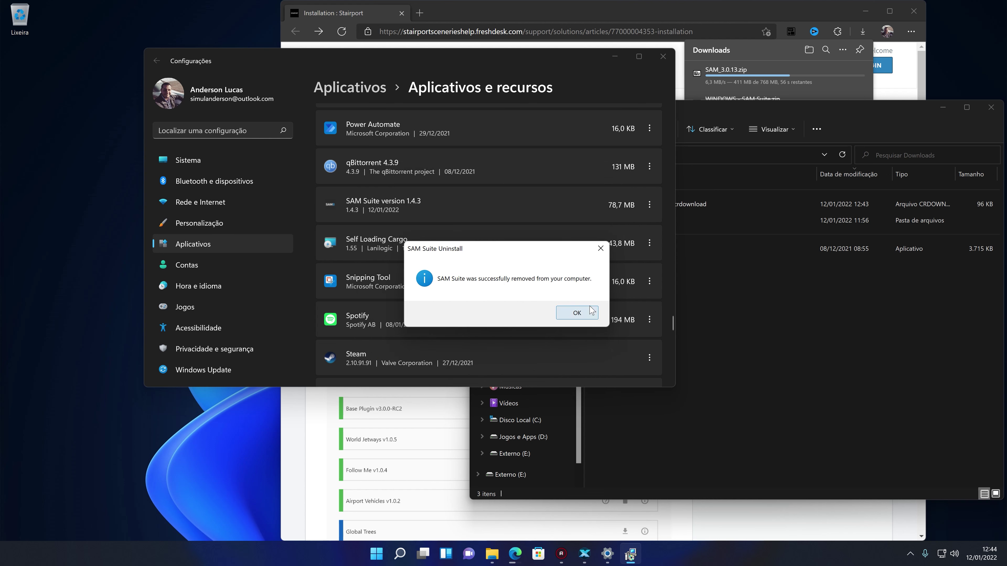
Review the Microsoft Visual C++ Redistributable versions in the list of installed apps, from 2005 through 2015-2022.
{"action": "scroll", "coordinate": [578, 307], "scroll_direction": "up", "scroll_amount": 20}
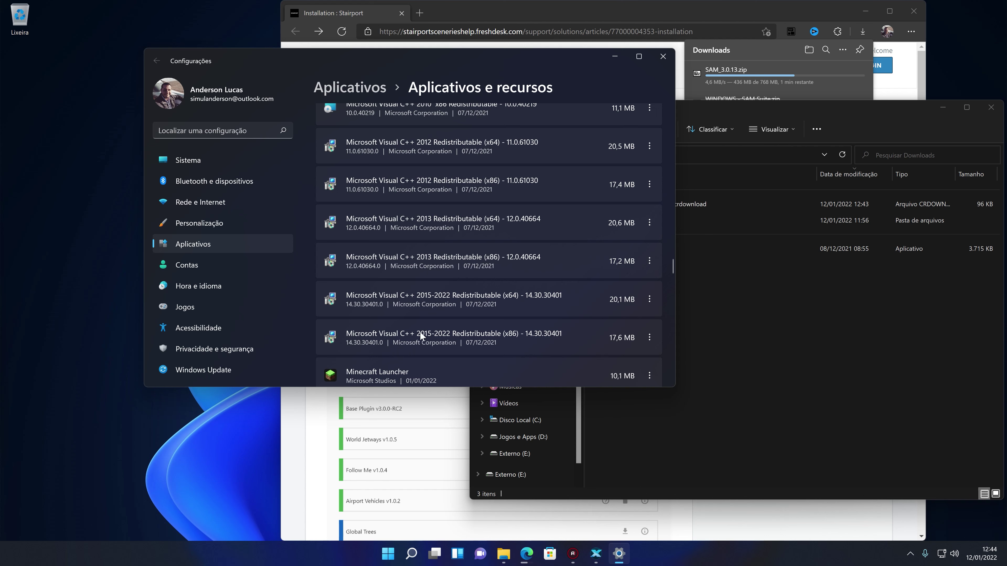
{"action": "scroll", "coordinate": [420, 331], "scroll_direction": "up", "scroll_amount": 7}
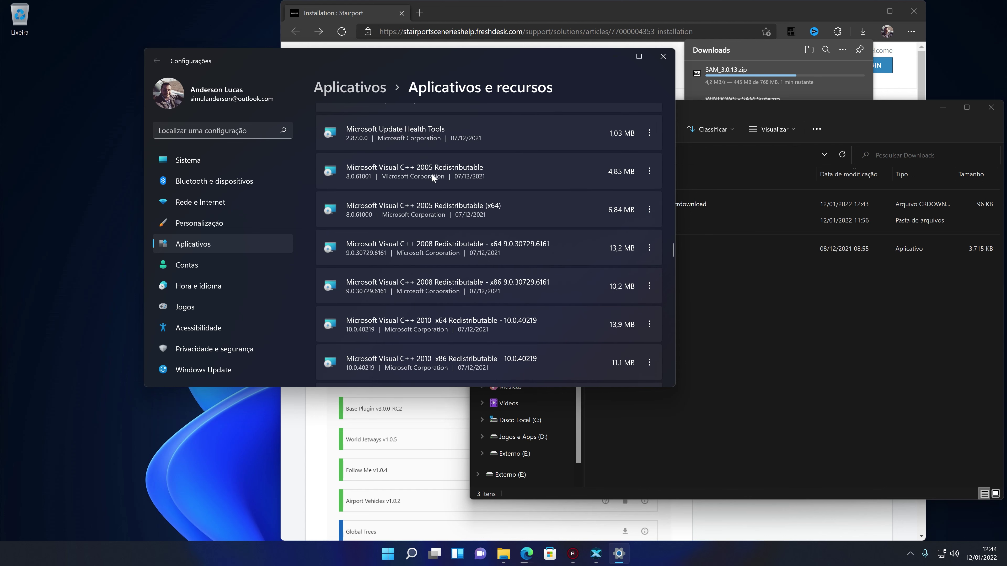
{"action": "scroll", "coordinate": [431, 173], "scroll_direction": "down", "scroll_amount": 5}
{"action": "scroll", "coordinate": [442, 272], "scroll_direction": "up", "scroll_amount": 4}
{"action": "scroll", "coordinate": [453, 282], "scroll_direction": "down", "scroll_amount": 4}
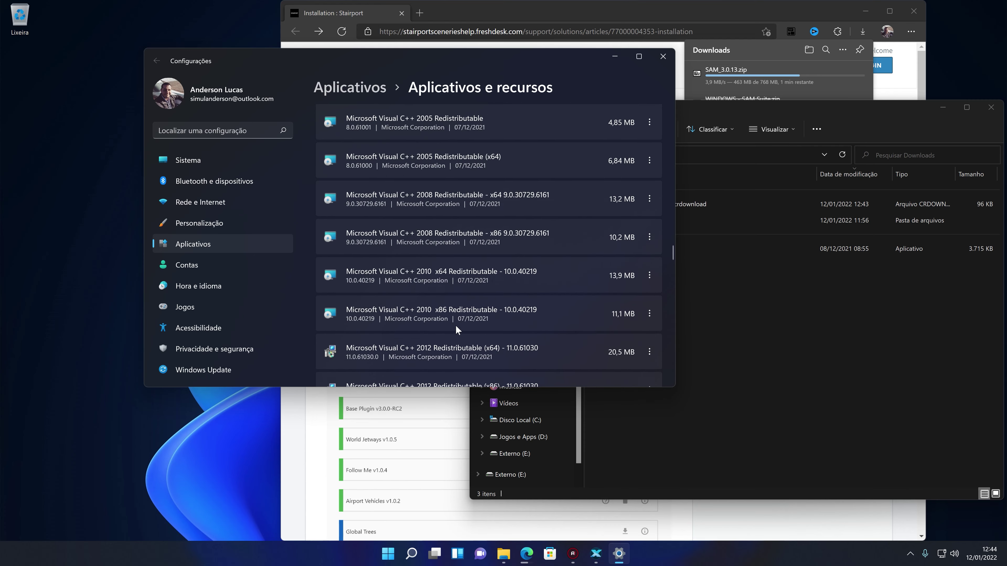
{"action": "scroll", "coordinate": [449, 305], "scroll_direction": "down", "scroll_amount": 2}
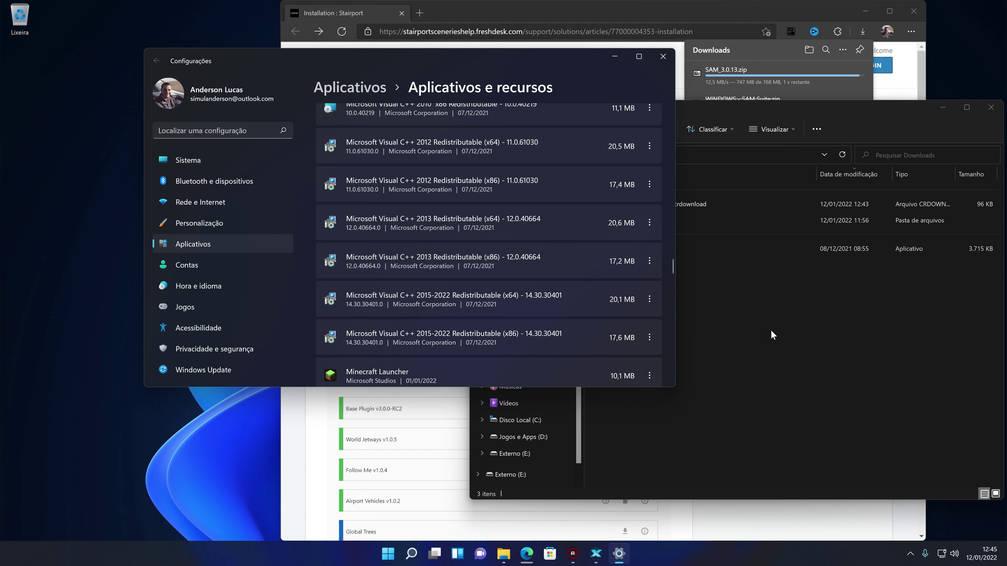
Switch to Edge, search the web for "all vredist" in a new tab, and open the vcredist AIO Repack repository on GitHub.
{"action": "left_click", "coordinate": [749, 507]}
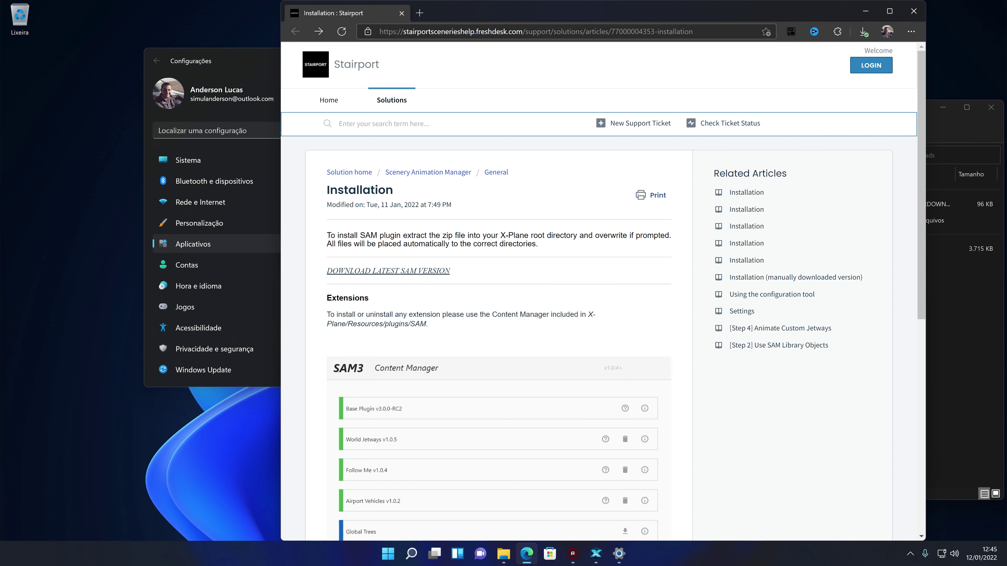
{"action": "left_click", "coordinate": [419, 13]}
{"action": "type", "text": "all "}
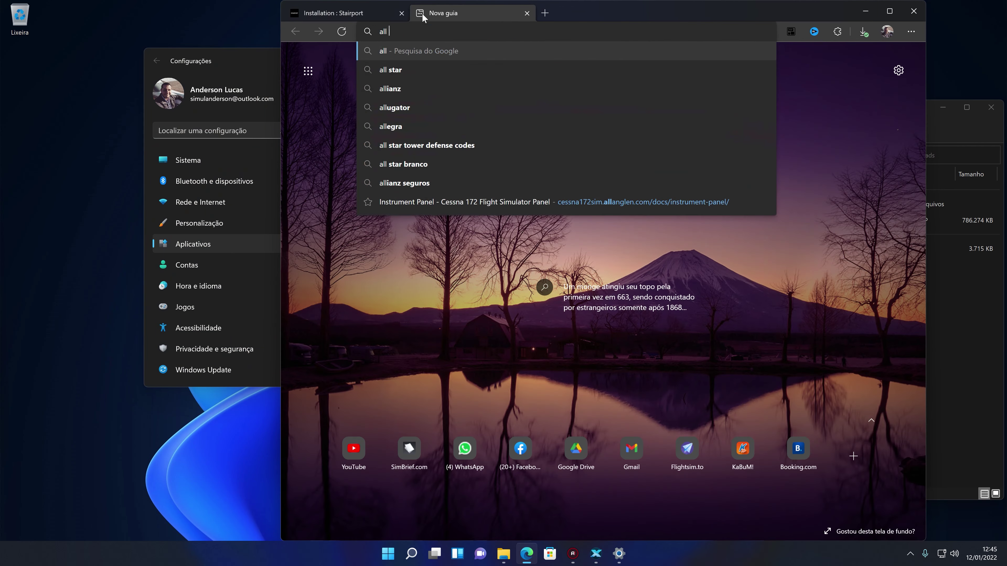
{"action": "type", "text": "vredist"}
{"action": "key", "text": "Return"}
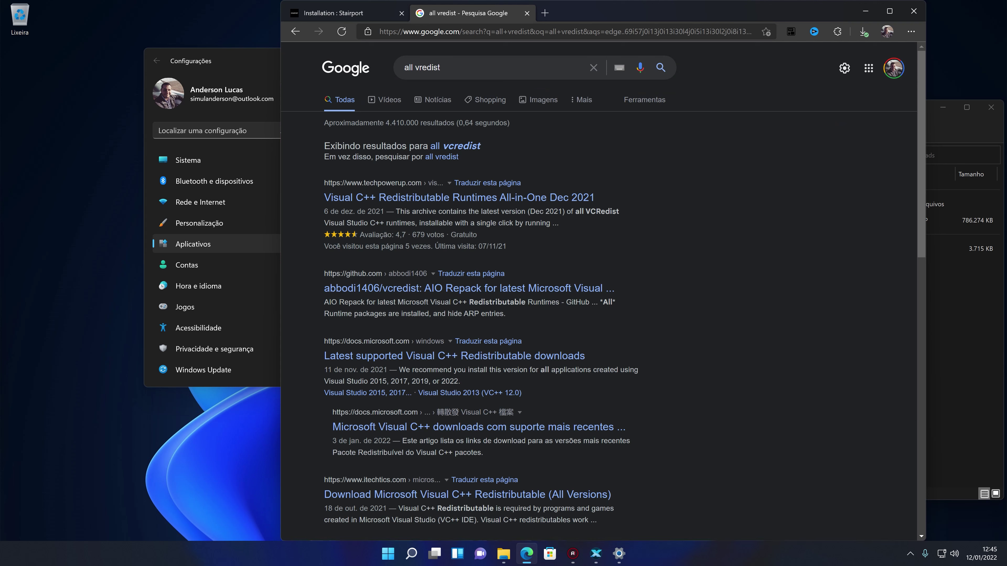
{"action": "left_click", "coordinate": [371, 289]}
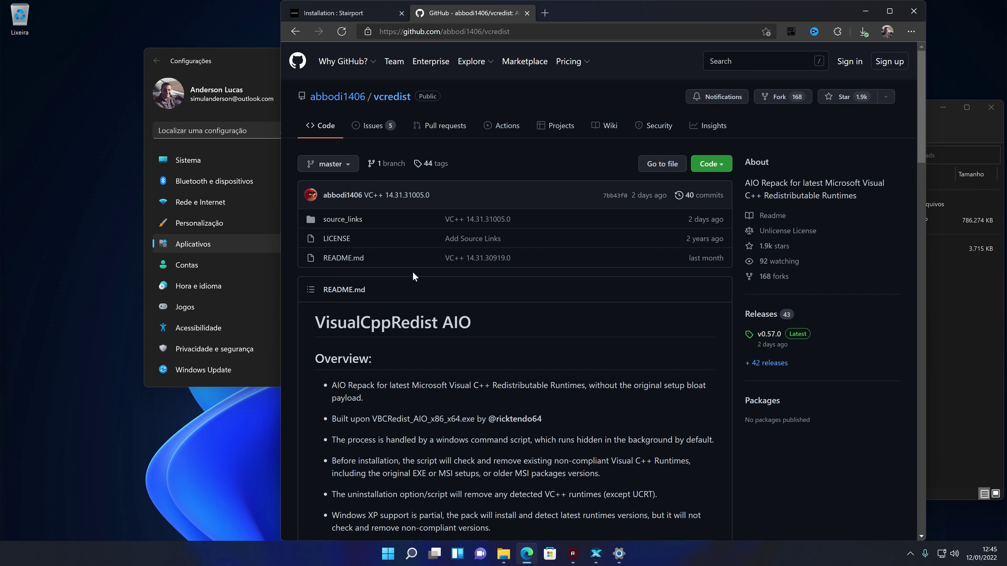
Read through the VisualCppRedist AIO README, including its overview, contents and unattended switches.
{"action": "scroll", "coordinate": [477, 238], "scroll_direction": "down", "scroll_amount": 5}
{"action": "scroll", "coordinate": [433, 227], "scroll_direction": "down", "scroll_amount": 3}
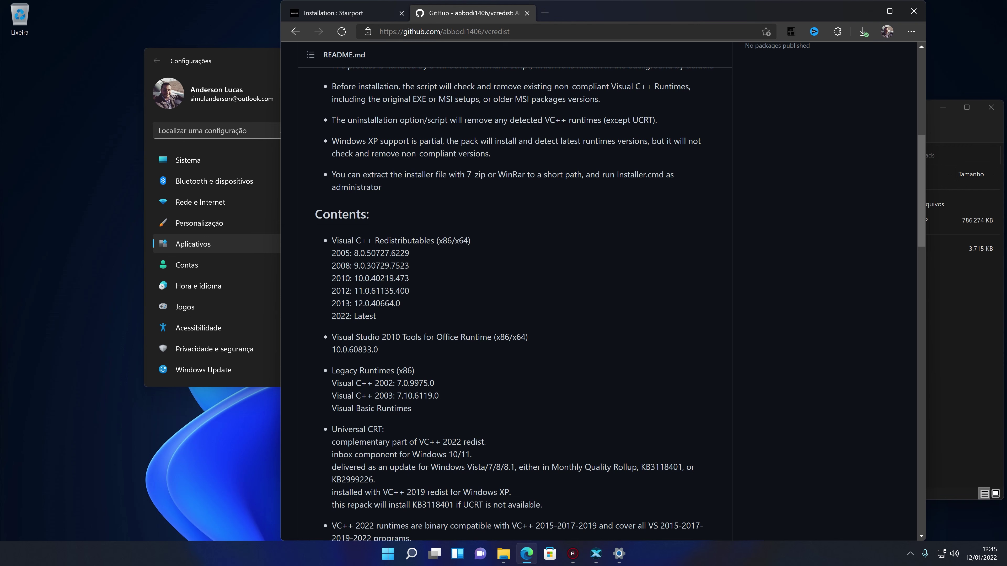
{"action": "scroll", "coordinate": [503, 294], "scroll_direction": "up", "scroll_amount": 8}
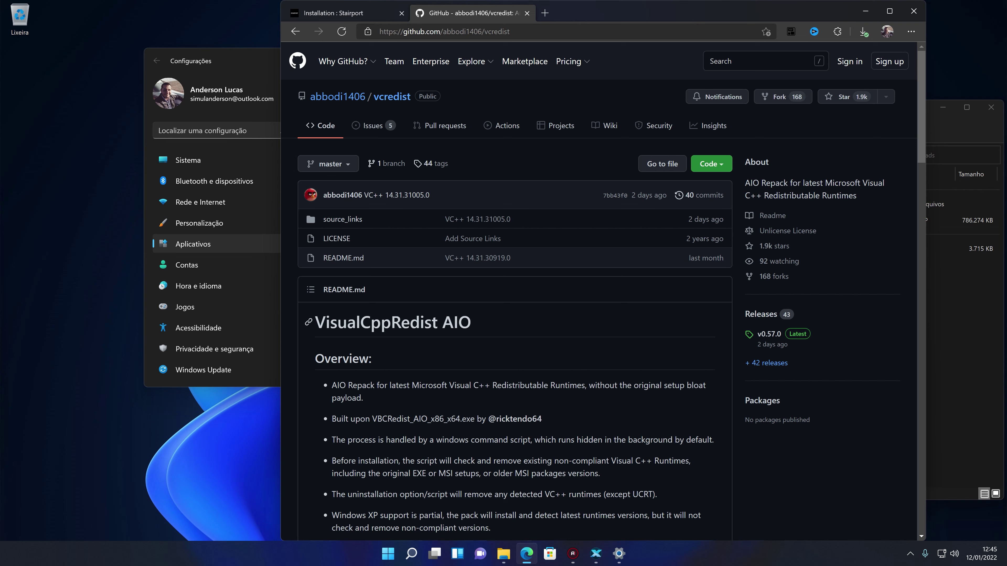
{"action": "scroll", "coordinate": [415, 322], "scroll_direction": "down", "scroll_amount": 18}
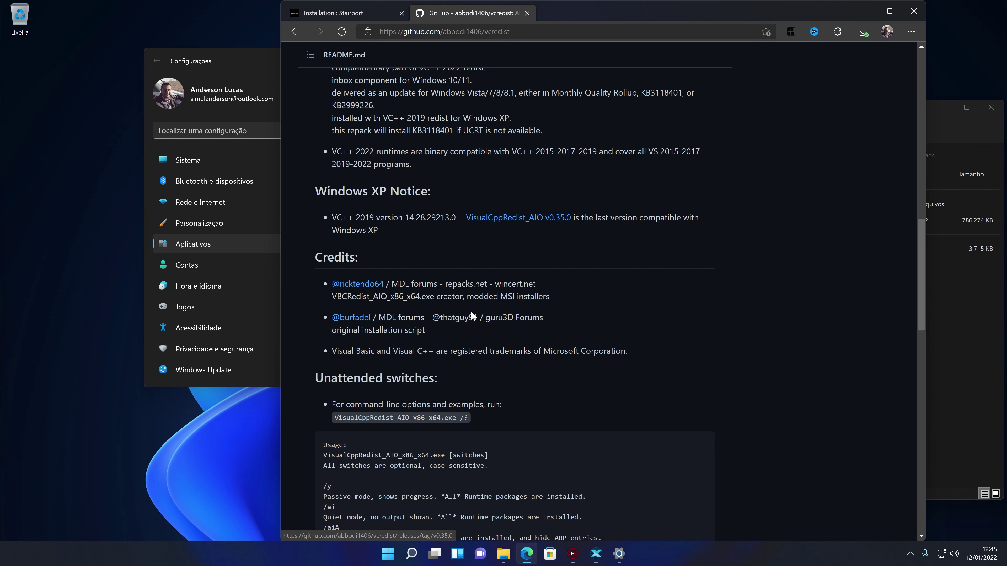
{"action": "scroll", "coordinate": [472, 316], "scroll_direction": "up", "scroll_amount": 18}
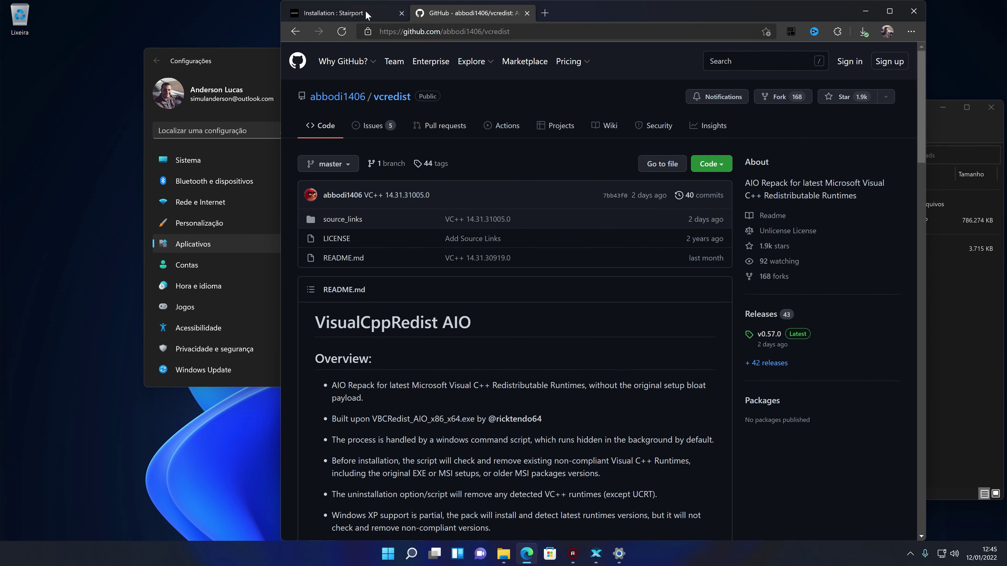
Return to the Stairport installation page, then minimise the browser and close the Windows Settings window.
{"action": "left_click", "coordinate": [365, 15]}
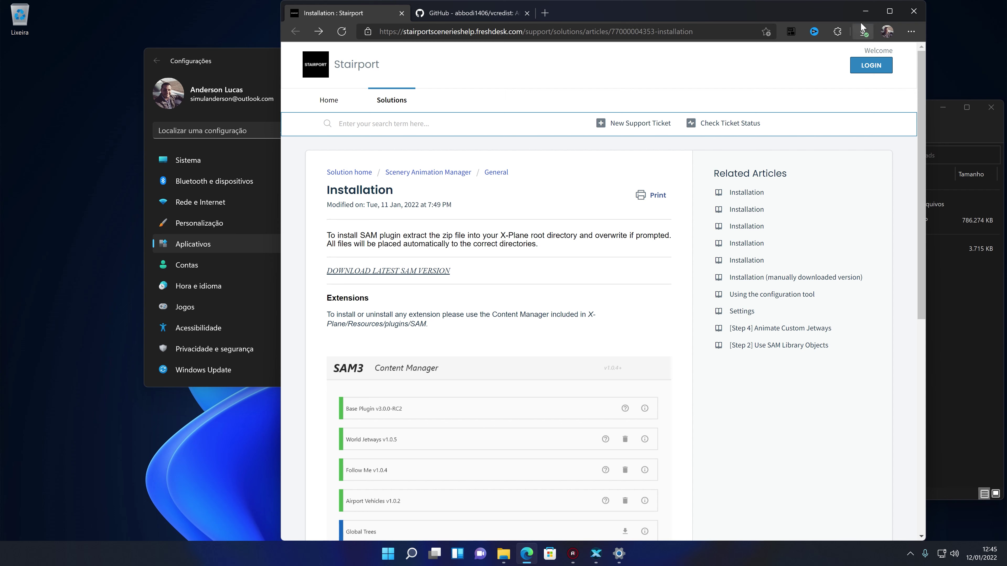
{"action": "left_click", "coordinate": [865, 11]}
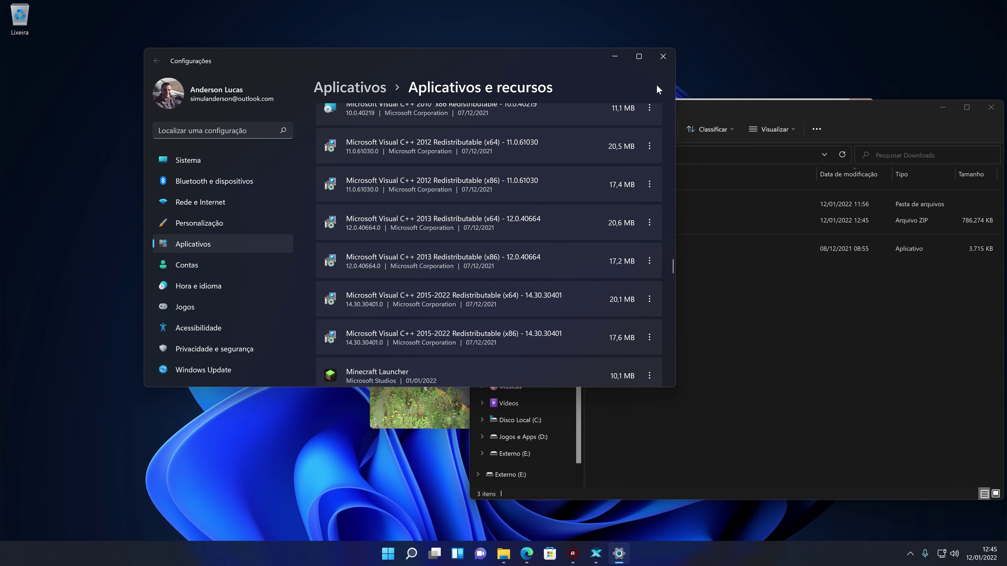
{"action": "left_click", "coordinate": [663, 56]}
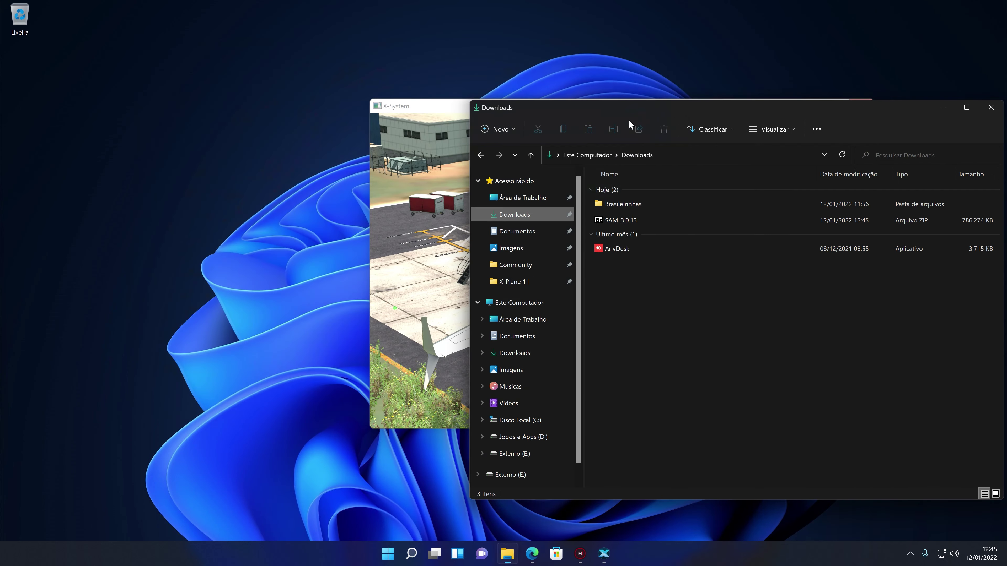
Switch to File Explorer and open the plugins folder inside X-Plane 11's Resources folder.
{"action": "left_click", "coordinate": [525, 282]}
{"action": "left_click", "coordinate": [611, 305]}
{"action": "double_click", "coordinate": [609, 306]}
{"action": "double_click", "coordinate": [625, 385]}
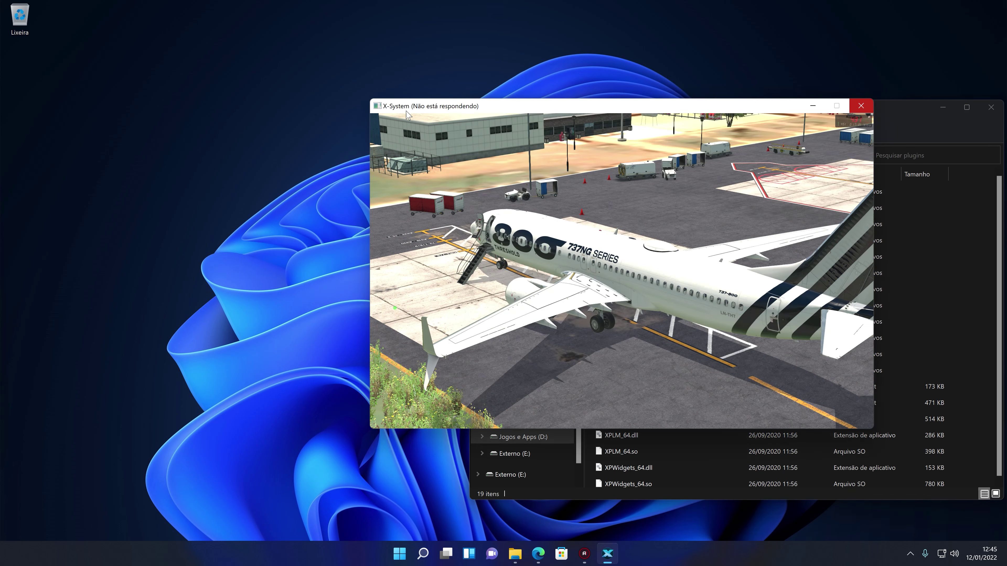
Force the unresponsive X-Plane program to close and cancel the problem report to Microsoft.
{"action": "left_click", "coordinate": [857, 111]}
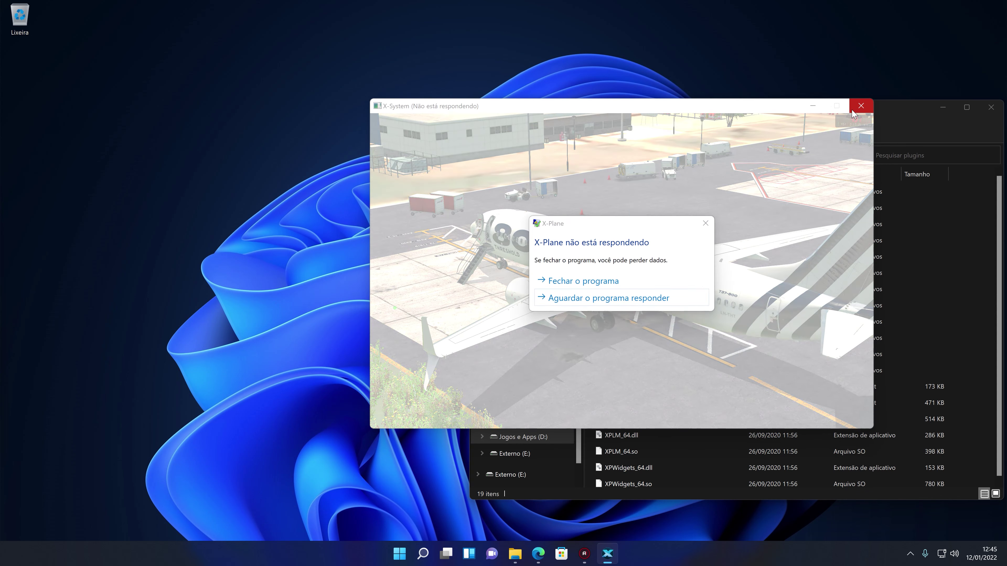
{"action": "left_click", "coordinate": [569, 282]}
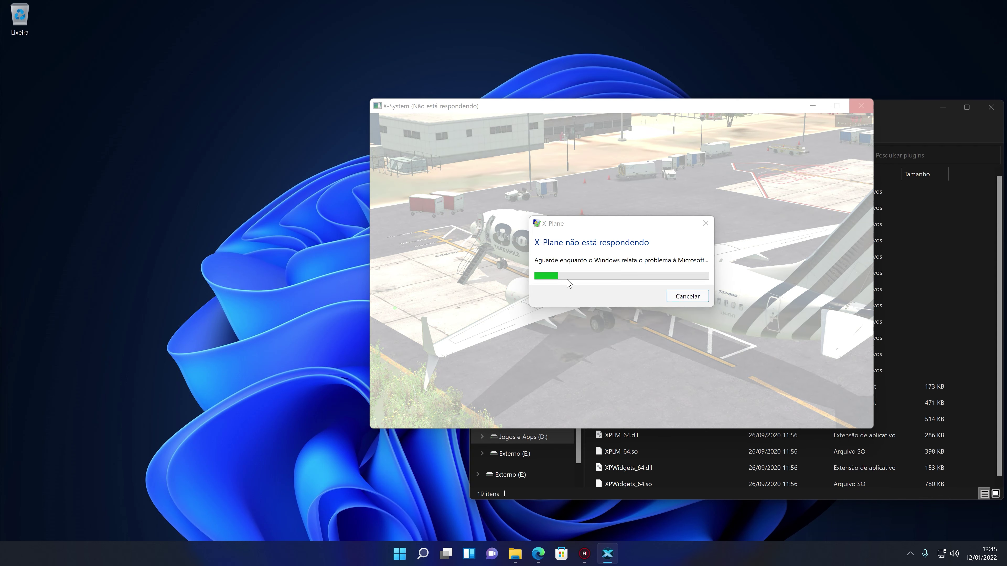
{"action": "left_click", "coordinate": [680, 296]}
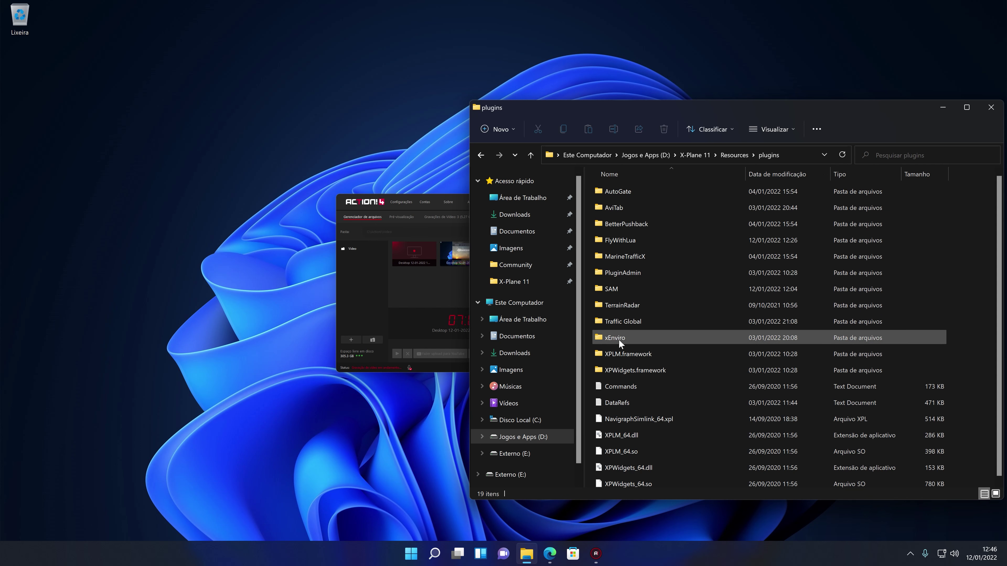
Delete the SAM folder from X-Plane 11's plugins folder.
{"action": "left_click", "coordinate": [619, 322]}
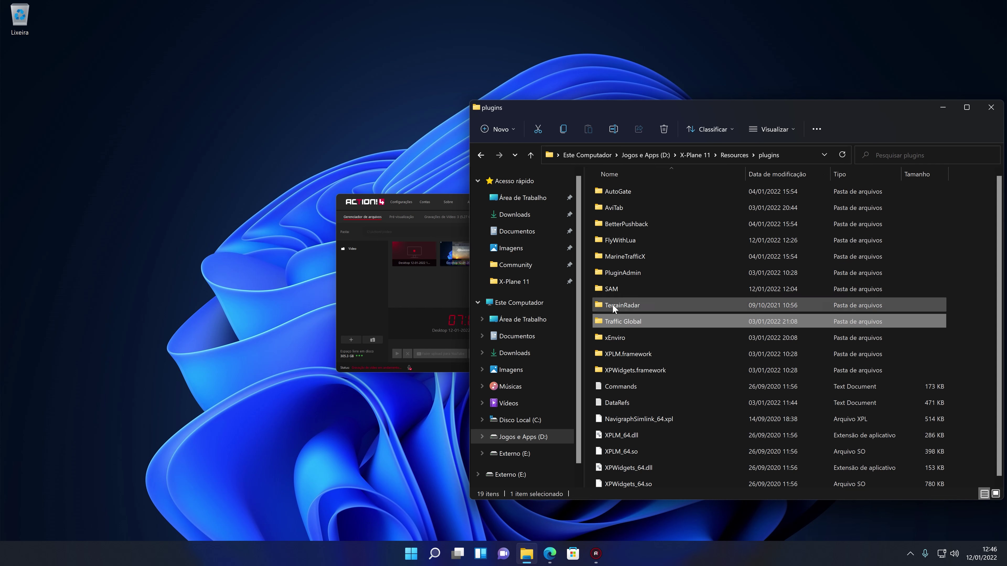
{"action": "left_click", "coordinate": [613, 287]}
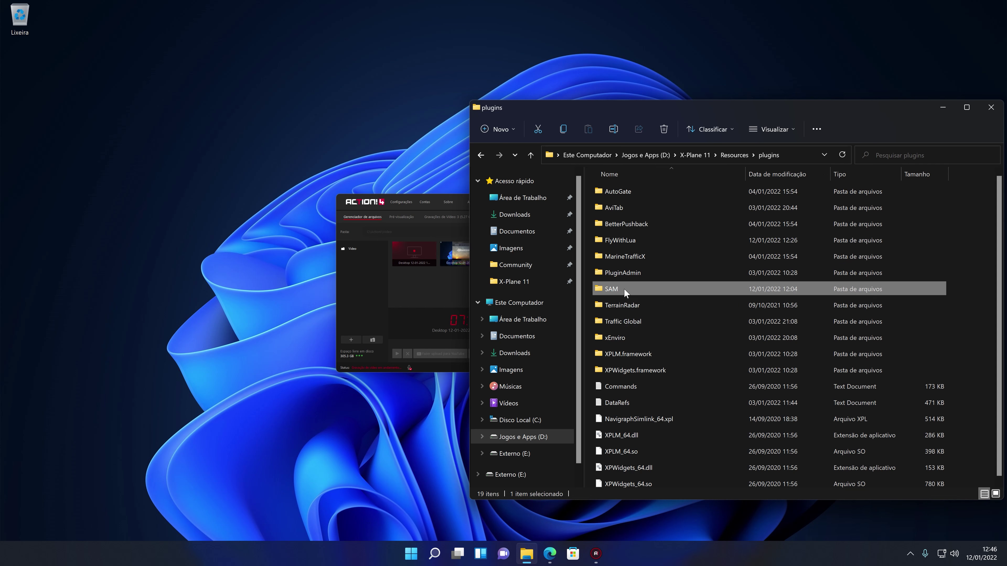
{"action": "key", "text": "Delete"}
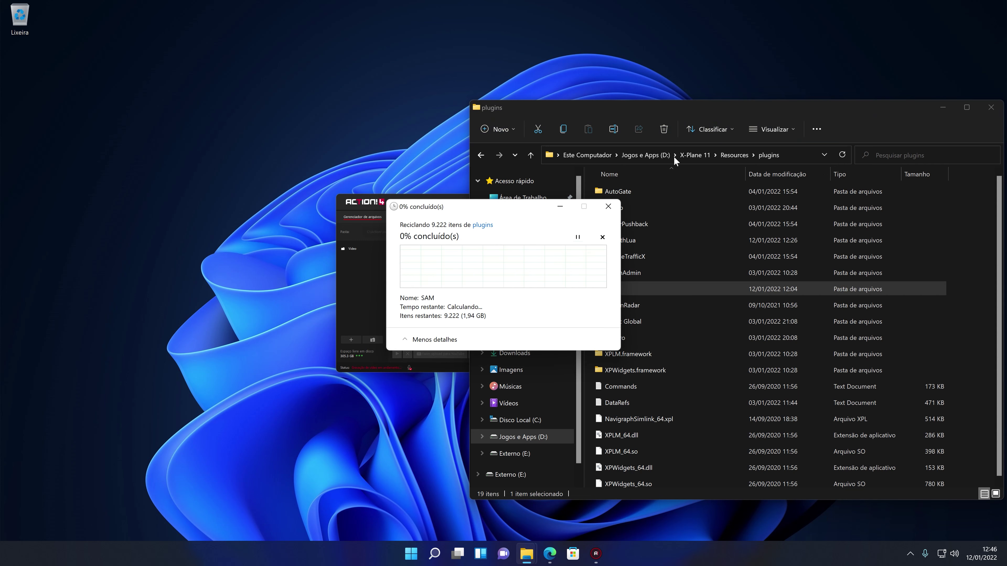
Delete the AA_GLOBALTREES and AA_SAM shortcuts from X-Plane 11's Custom Scenery folder.
{"action": "left_click", "coordinate": [691, 154]}
{"action": "double_click", "coordinate": [626, 240]}
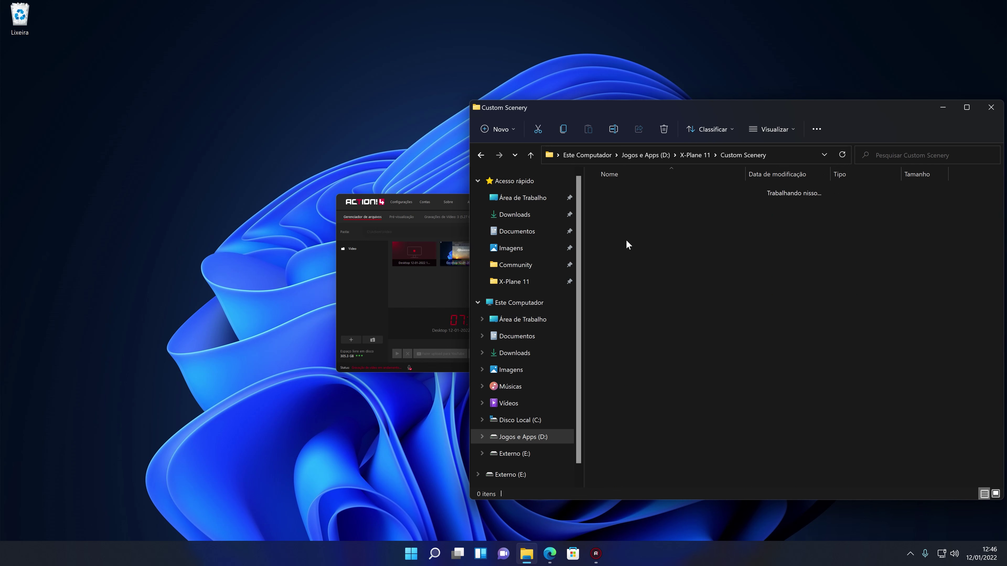
{"action": "scroll", "coordinate": [652, 305], "scroll_direction": "down", "scroll_amount": 4}
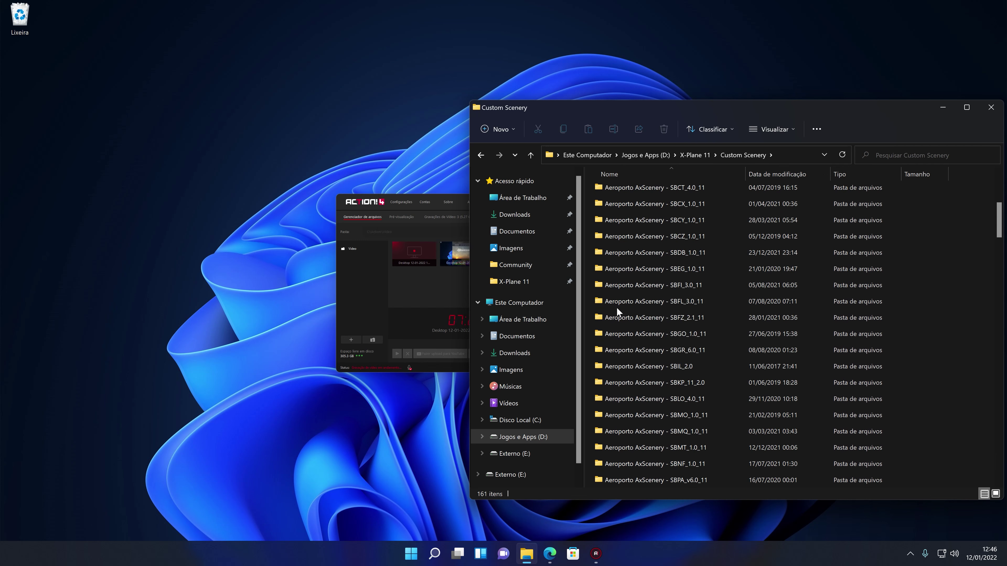
{"action": "scroll", "coordinate": [664, 337], "scroll_direction": "down", "scroll_amount": 15}
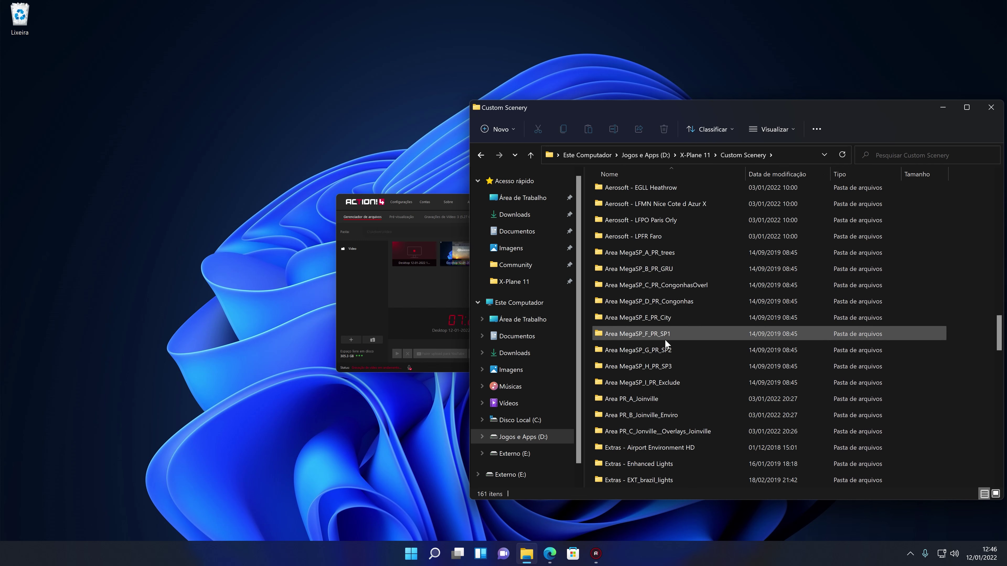
{"action": "scroll", "coordinate": [665, 339], "scroll_direction": "down", "scroll_amount": 20}
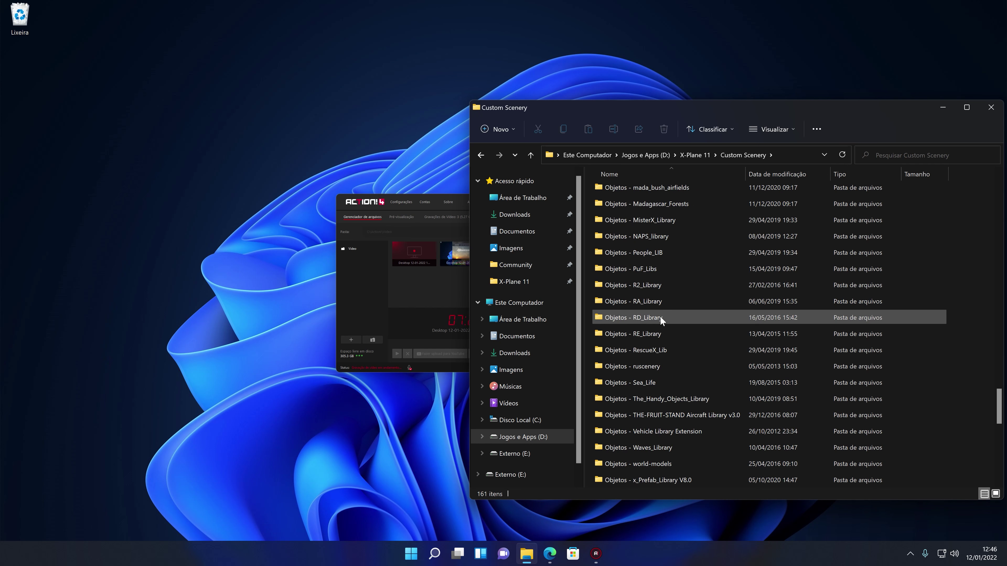
{"action": "scroll", "coordinate": [660, 317], "scroll_direction": "down", "scroll_amount": 4}
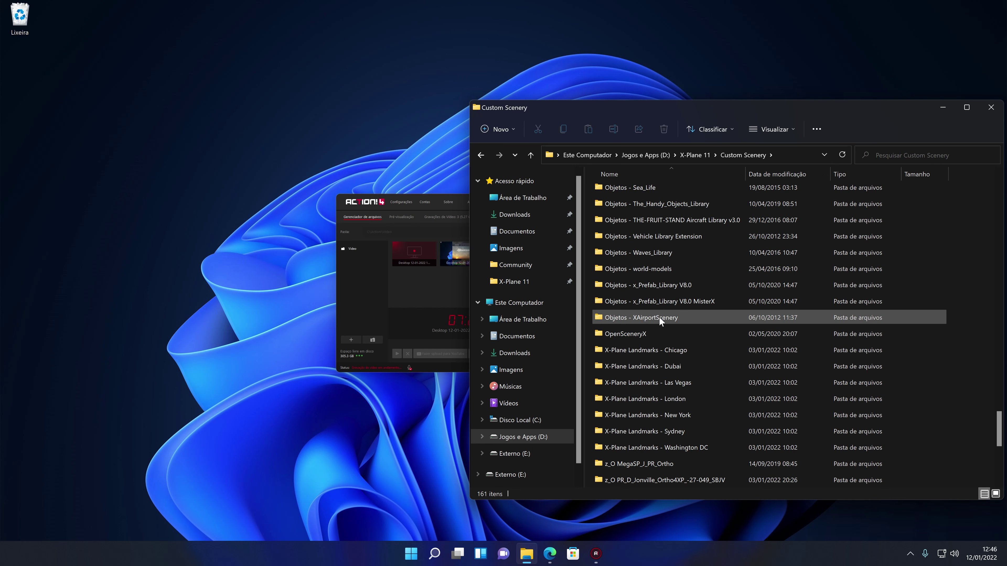
{"action": "mouse_move", "coordinate": [659, 316]}
{"action": "scroll", "coordinate": [660, 315], "scroll_direction": "down", "scroll_amount": 6}
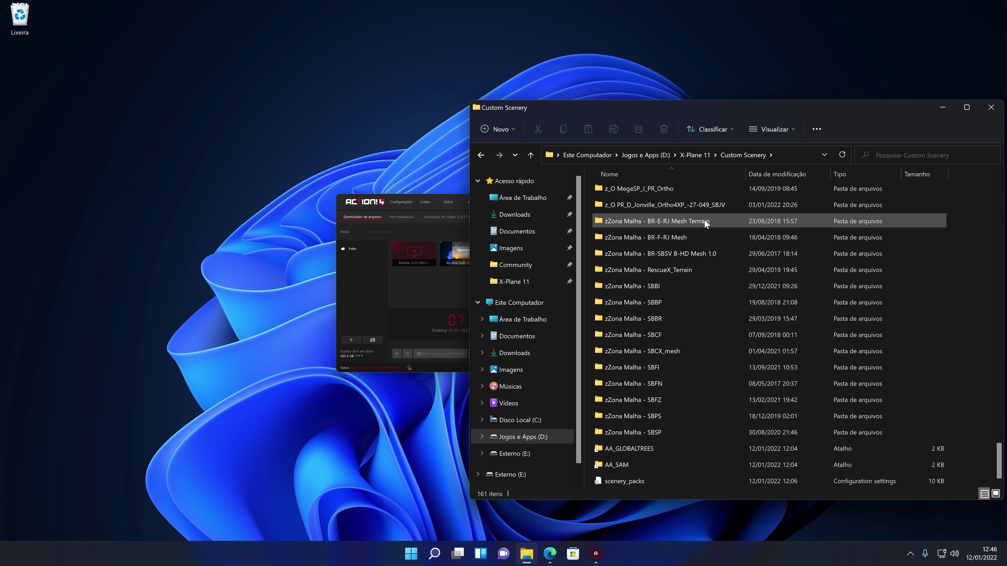
{"action": "left_click", "coordinate": [624, 457]}
{"action": "left_click", "coordinate": [630, 447], "text": "shift"}
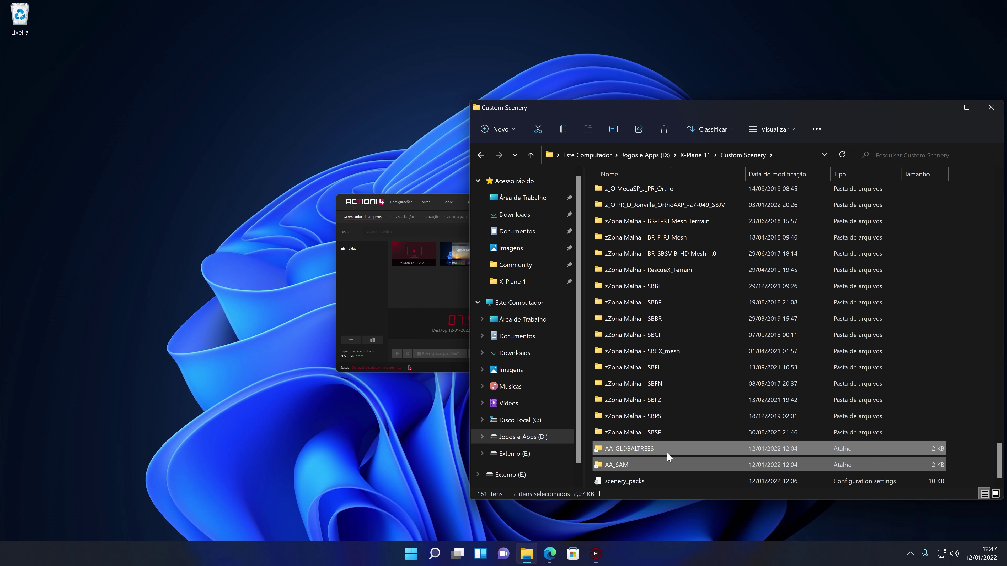
{"action": "left_click", "coordinate": [349, 299]}
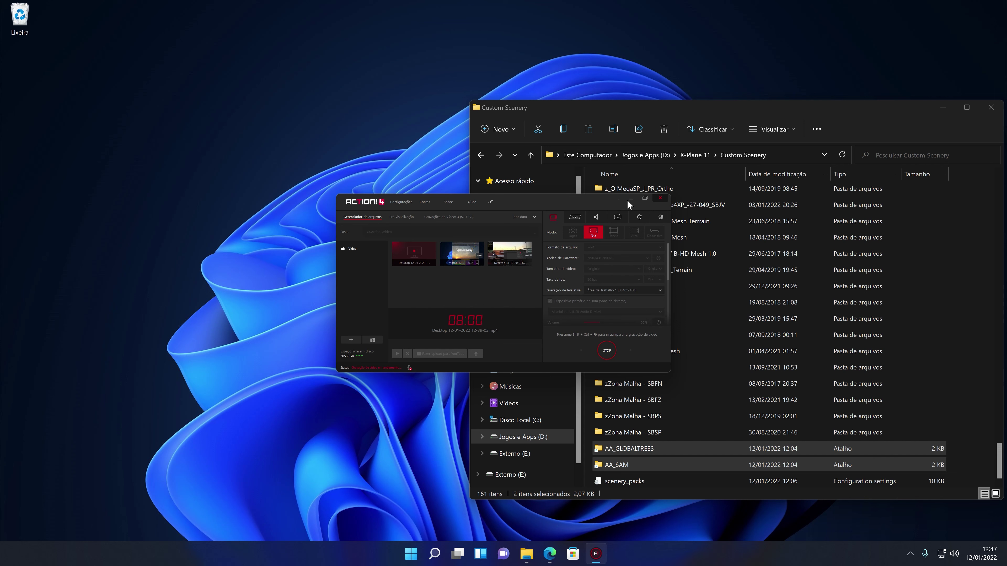
{"action": "left_click", "coordinate": [618, 198]}
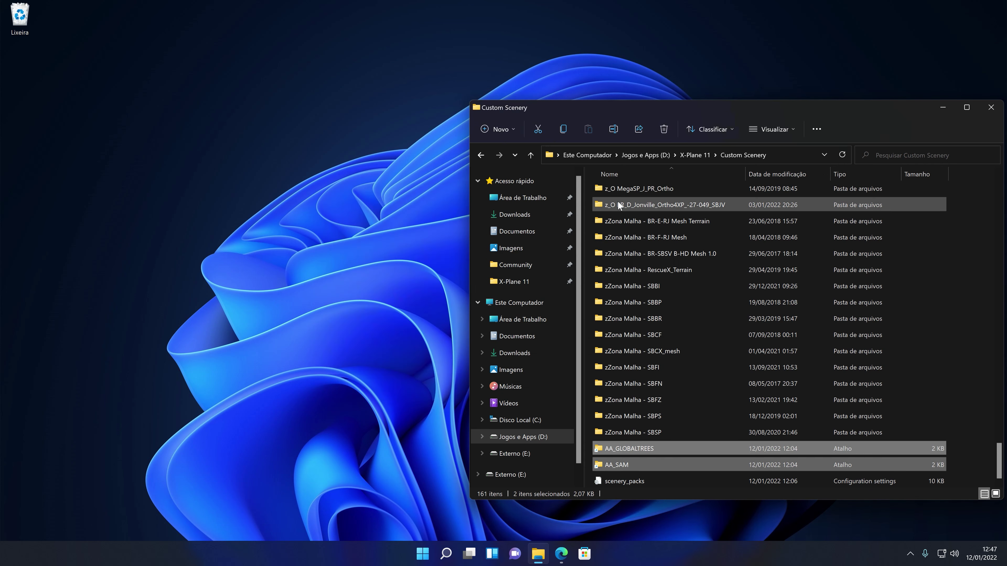
{"action": "right_click", "coordinate": [622, 452]}
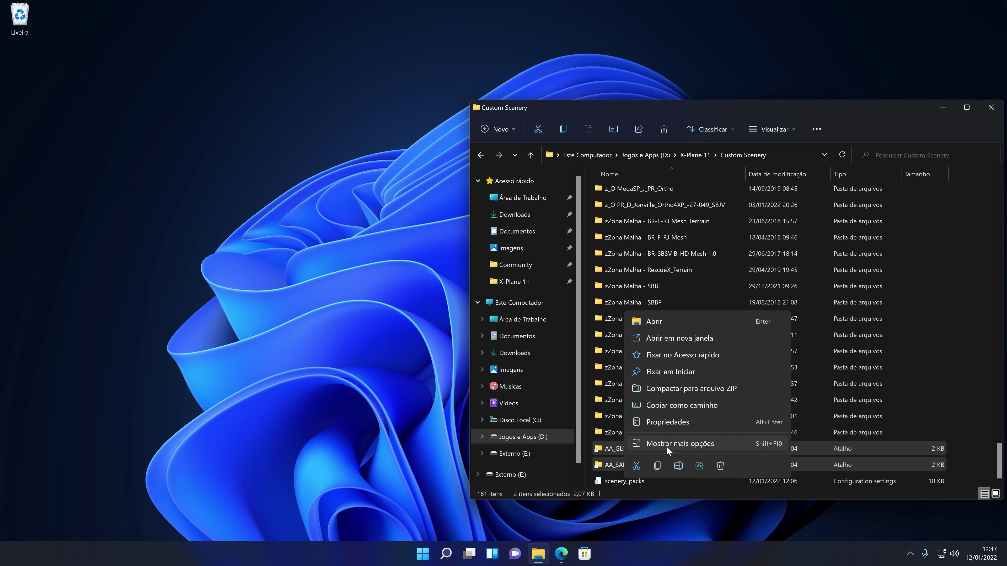
{"action": "left_click", "coordinate": [720, 466]}
Remove the SAM_GlobalTrees and SAM_Library lines from the scenery_packs file in Notepad, save it and close it.
{"action": "double_click", "coordinate": [647, 478]}
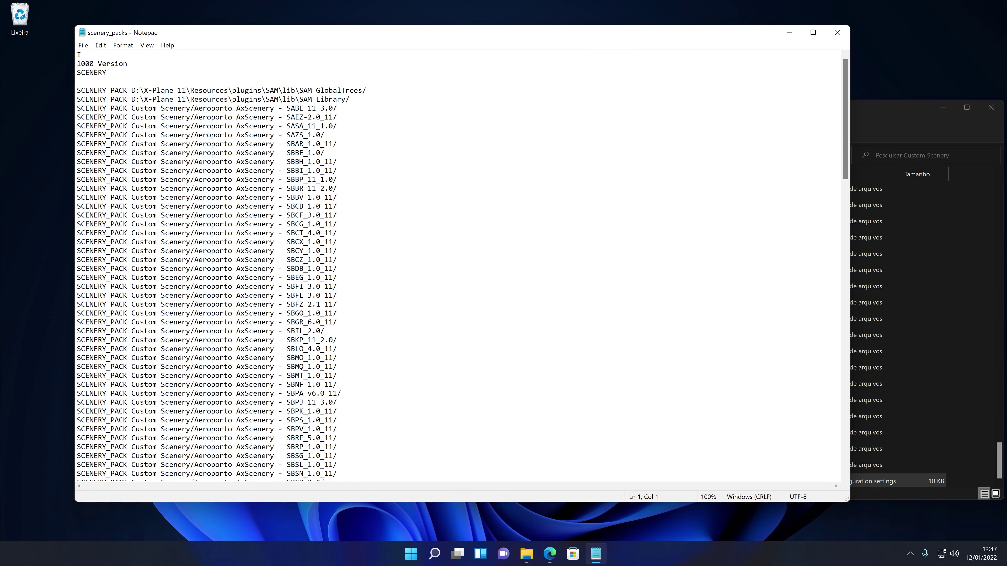
{"action": "left_click_drag", "start_coordinate": [350, 99], "coordinate": [77, 90]}
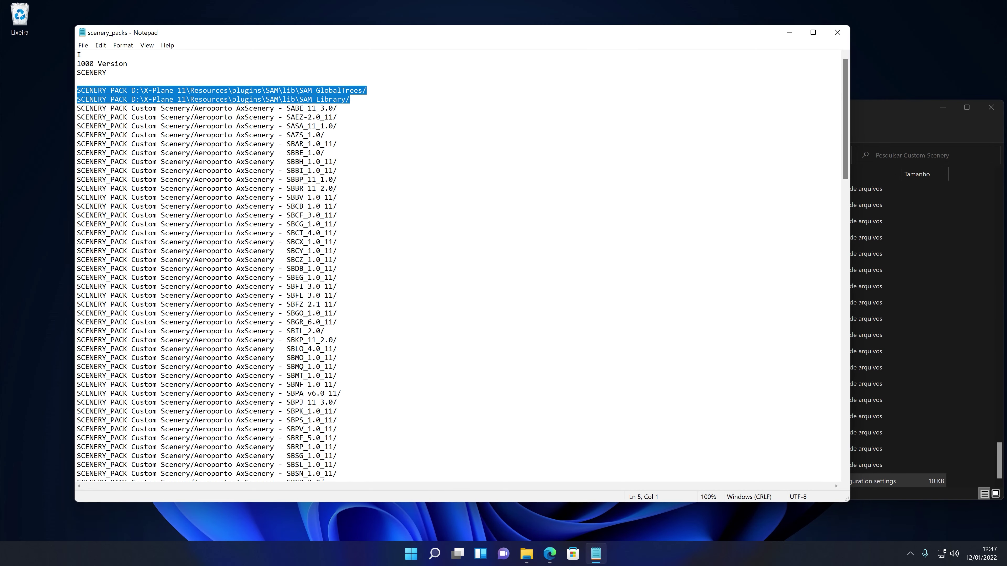
{"action": "key", "text": "Delete"}
{"action": "key", "text": "Delete"}
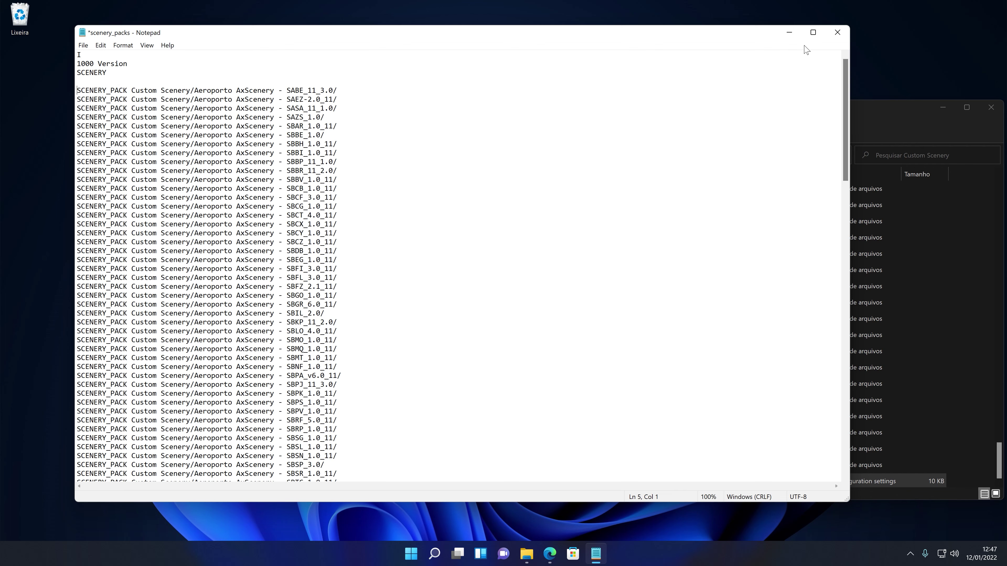
{"action": "key", "text": "ctrl+s"}
{"action": "left_click", "coordinate": [837, 33]}
Delete the scenery_packs file from the Custom Scenery folder.
{"action": "left_click", "coordinate": [615, 467]}
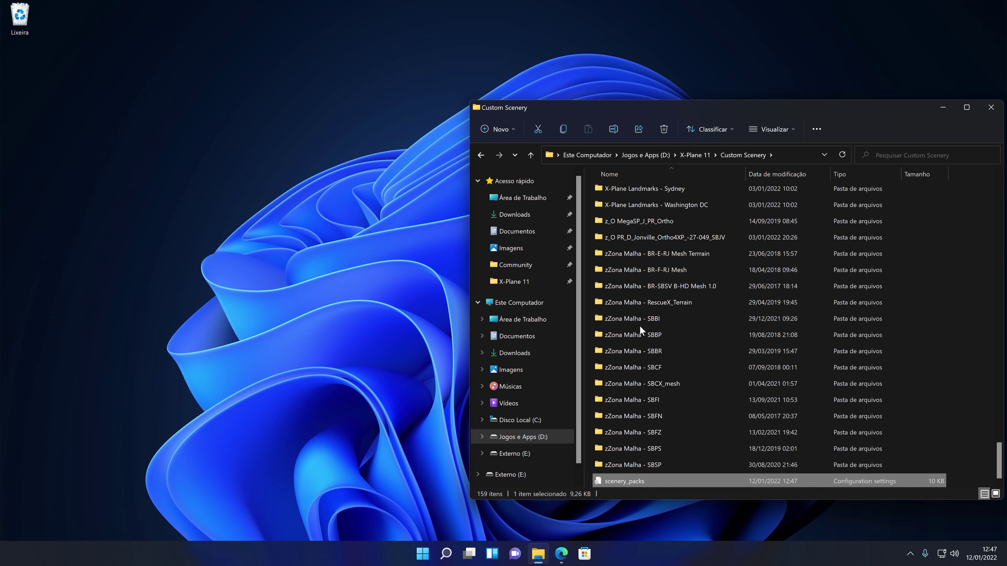
{"action": "left_click", "coordinate": [618, 482]}
{"action": "key", "text": "Delete"}
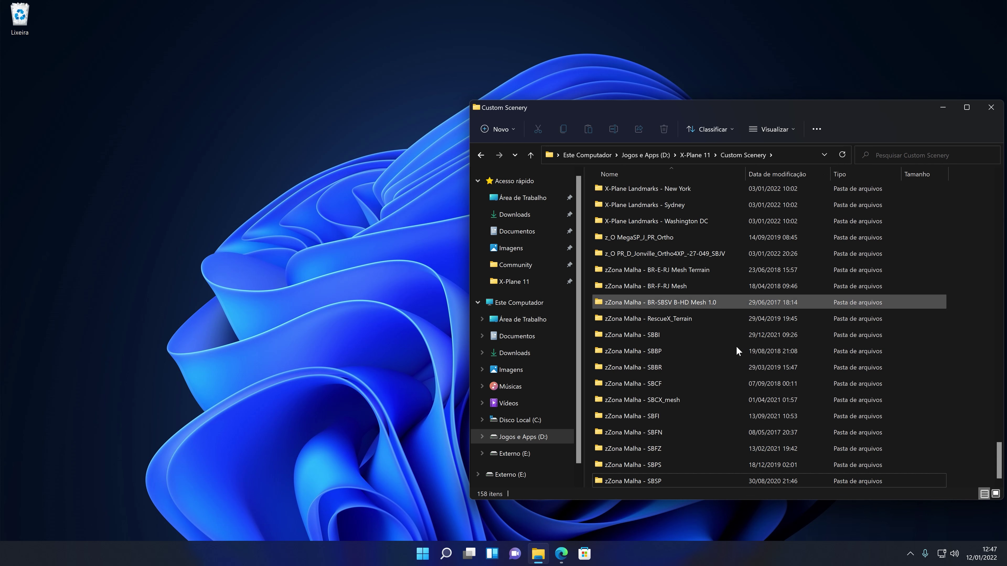
{"action": "scroll", "coordinate": [732, 356], "scroll_direction": "up", "scroll_amount": 20}
{"action": "scroll", "coordinate": [677, 293], "scroll_direction": "up", "scroll_amount": 15}
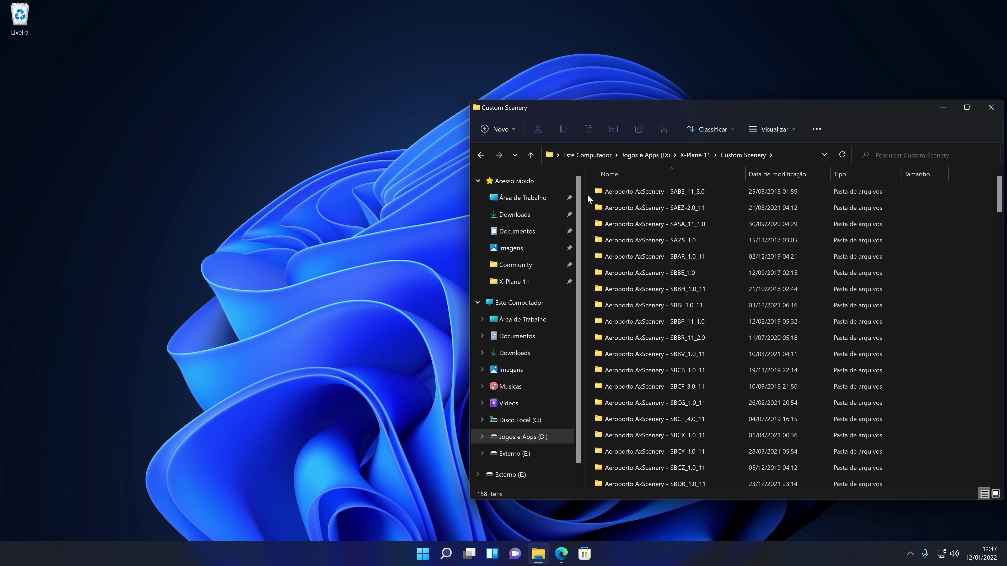
Show the Downloads folder and open the X-Plane 11 folder in a second window placed beside it.
{"action": "left_click", "coordinate": [535, 216]}
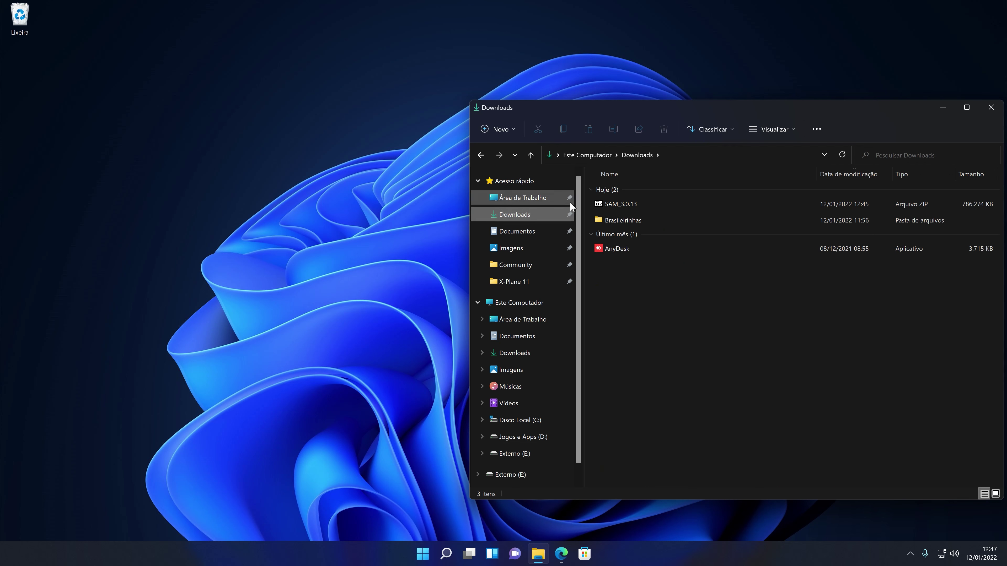
{"action": "left_click", "coordinate": [626, 208]}
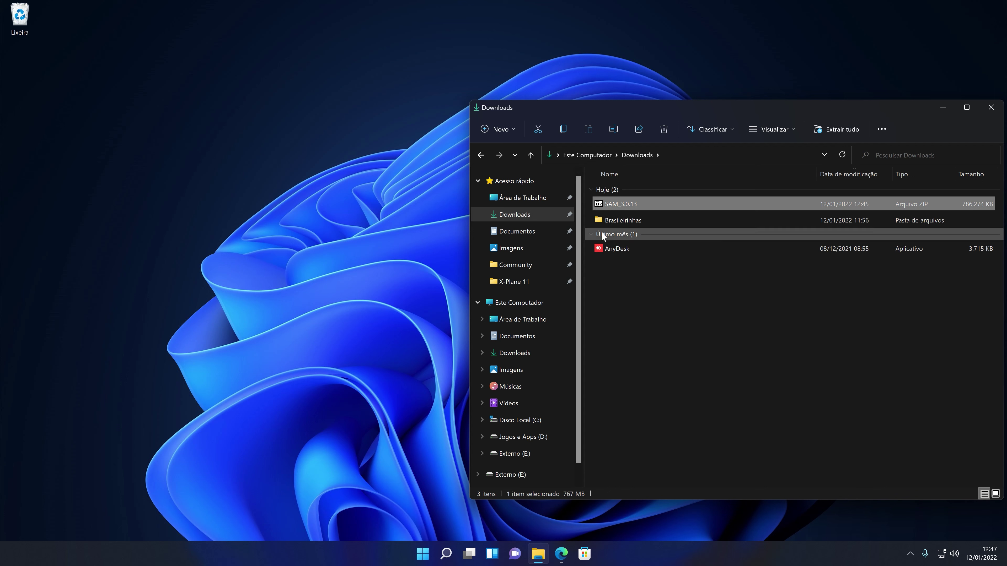
{"action": "right_click", "coordinate": [530, 283]}
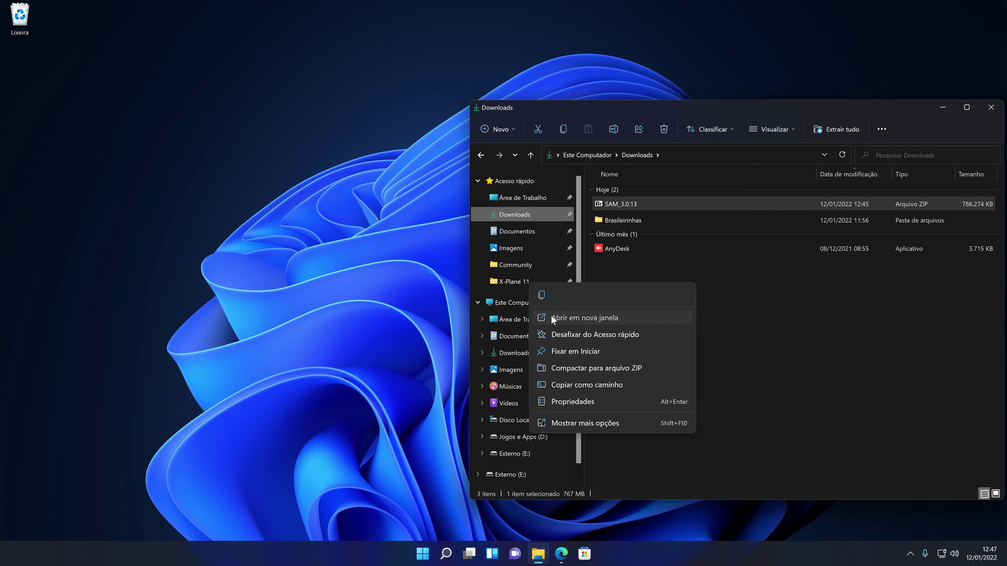
{"action": "left_click", "coordinate": [551, 317]}
{"action": "left_click_drag", "start_coordinate": [580, 105], "coordinate": [164, 111]}
{"action": "scroll", "coordinate": [329, 357], "scroll_direction": "down", "scroll_amount": 2}
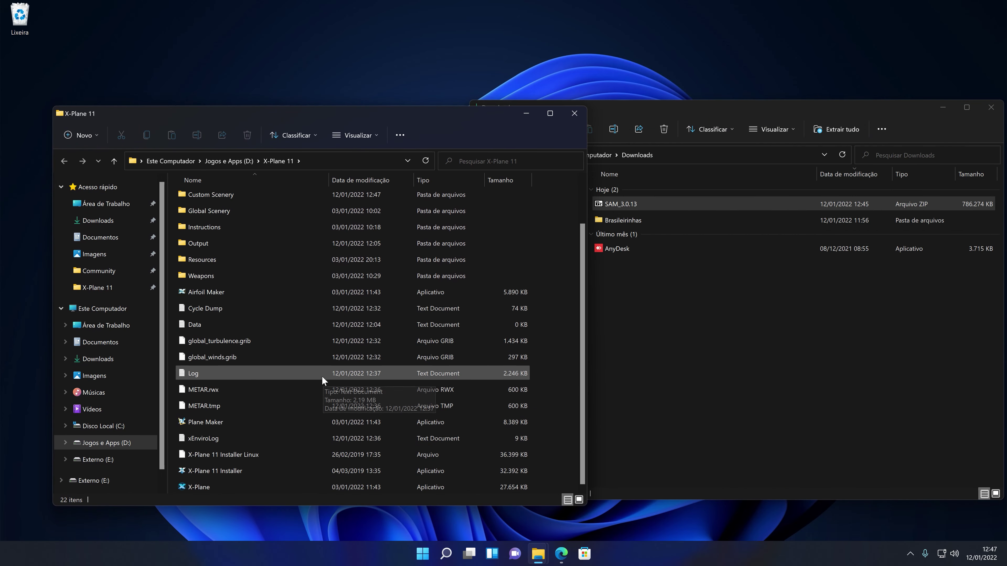
{"action": "left_click", "coordinate": [763, 361]}
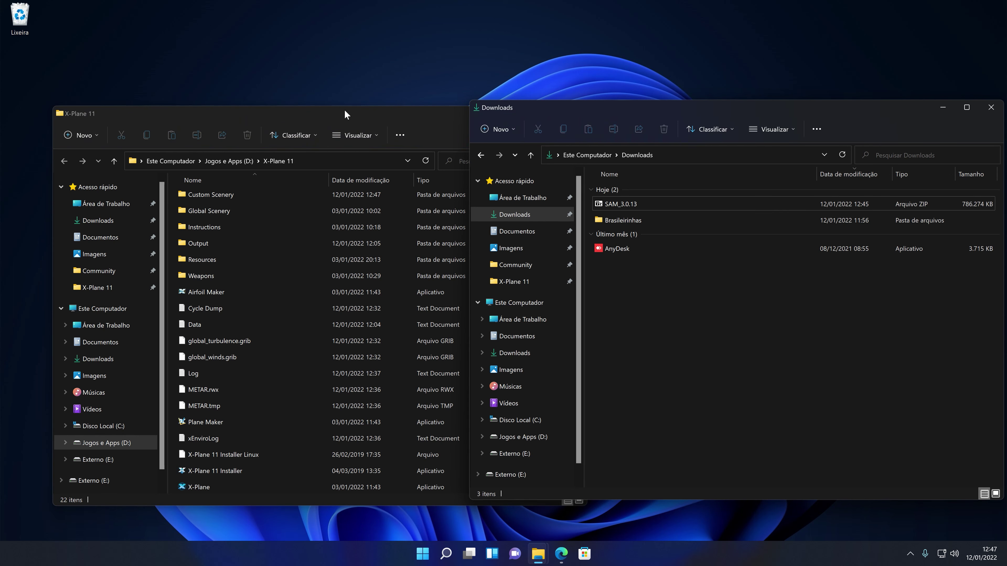
{"action": "left_click_drag", "start_coordinate": [395, 119], "coordinate": [326, 106]}
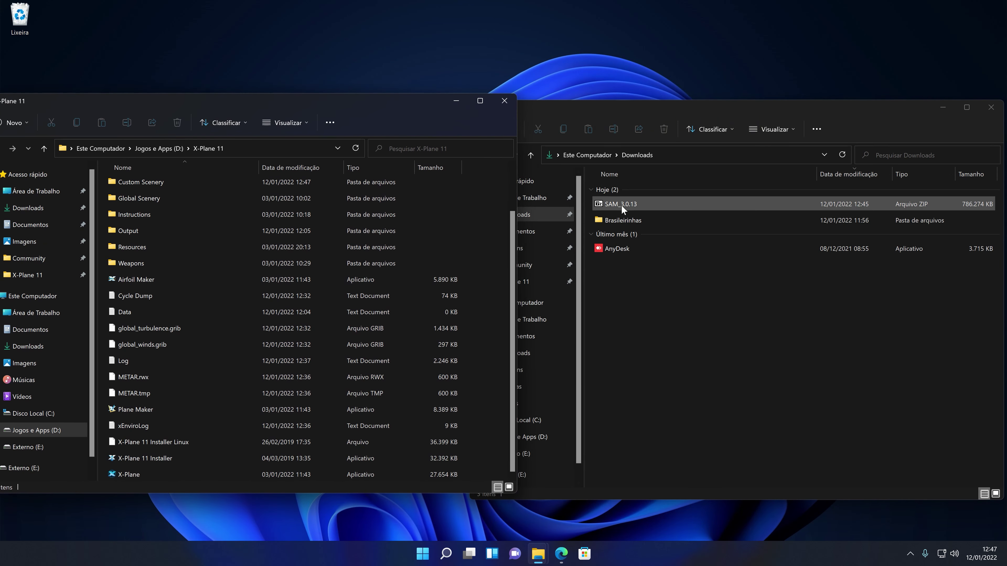
Move the SAM_3.0.13 ZIP file from Downloads into the X-Plane 11 root folder and close the Downloads window.
{"action": "left_click_drag", "start_coordinate": [621, 205], "coordinate": [505, 246]}
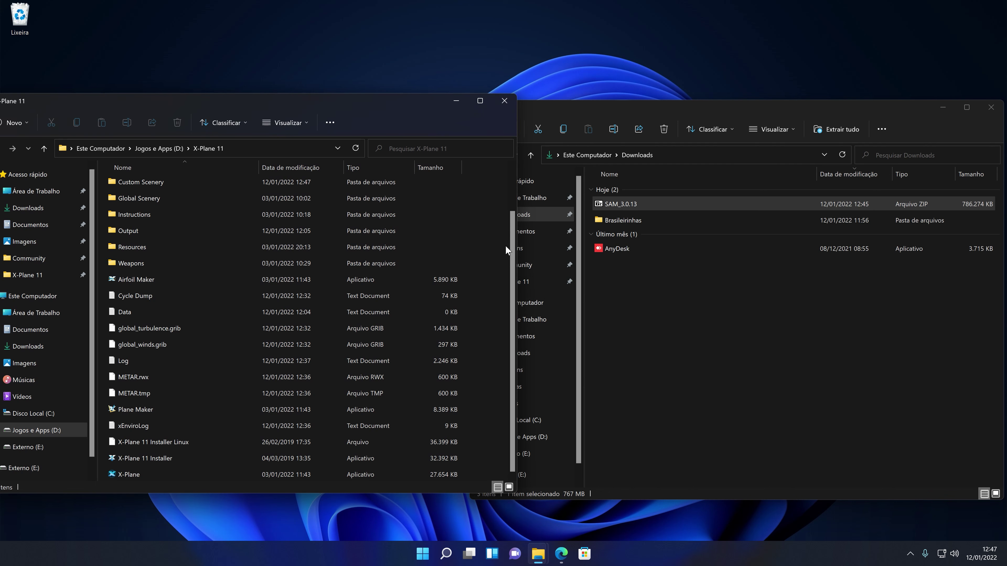
{"action": "left_click", "coordinate": [805, 104]}
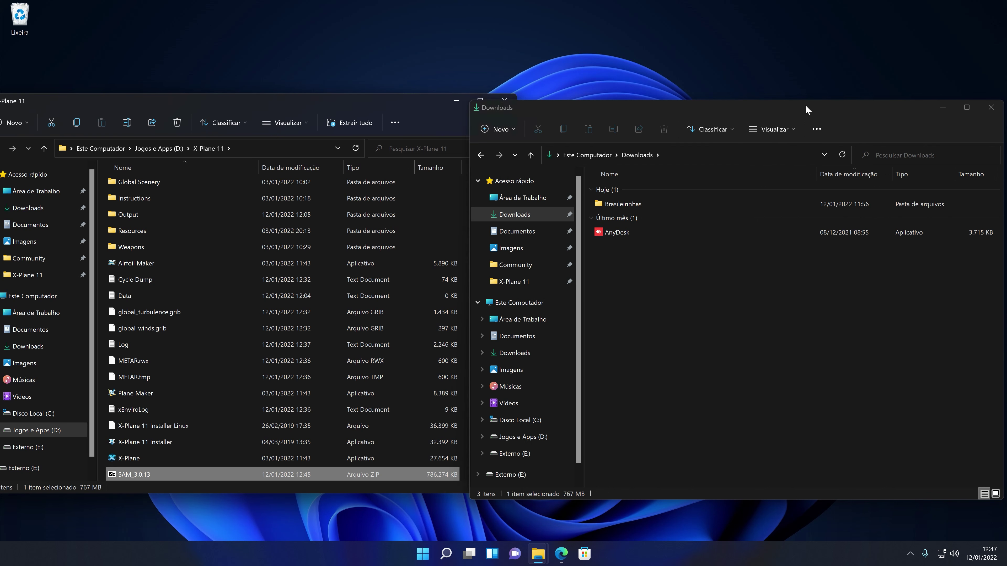
{"action": "double_click", "coordinate": [476, 106]}
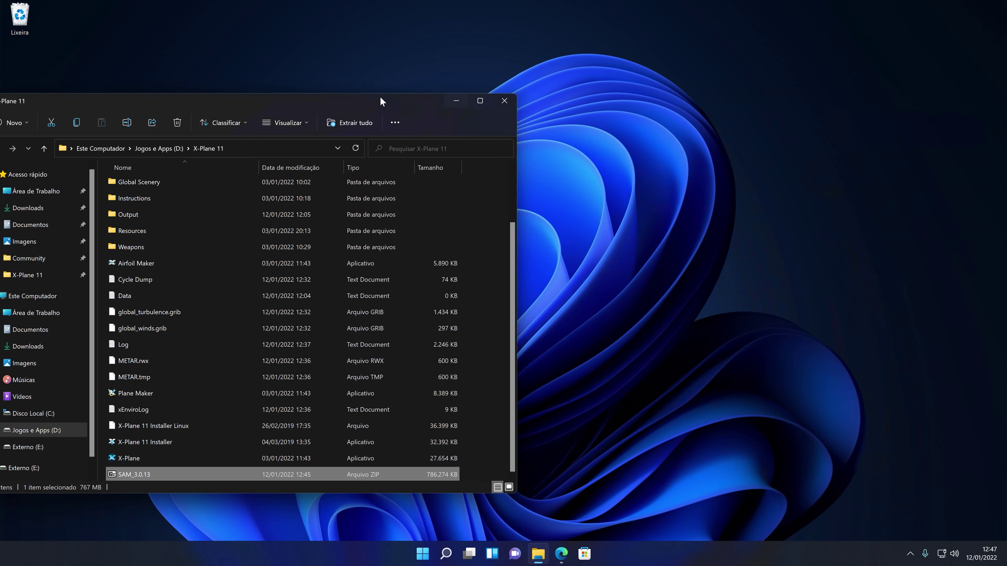
Extract the SAM_3.0.13 ZIP file with 7-Zip directly into the X-Plane 11 root folder and close the extraction report.
{"action": "left_click_drag", "start_coordinate": [379, 99], "coordinate": [704, 78]}
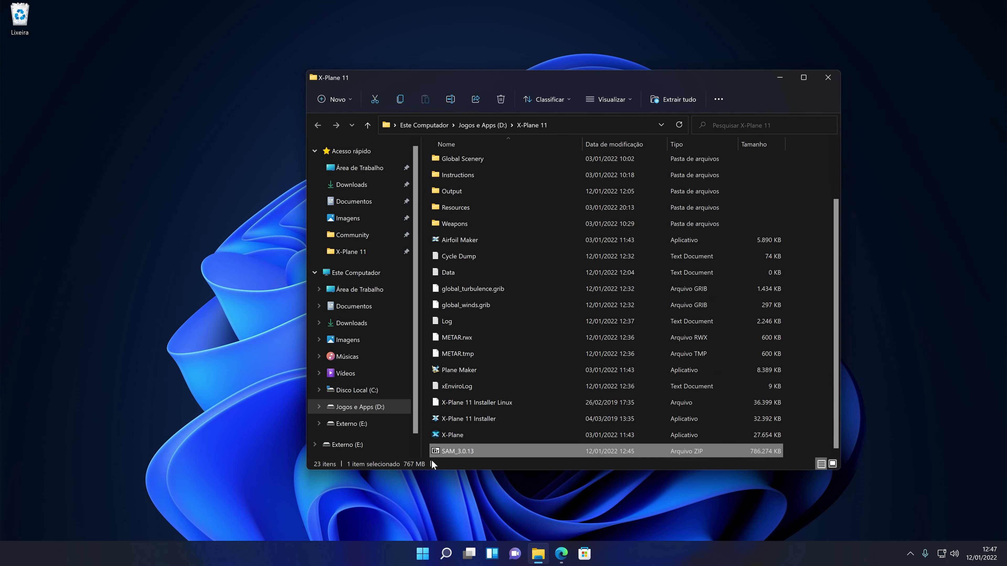
{"action": "right_click", "coordinate": [469, 451]}
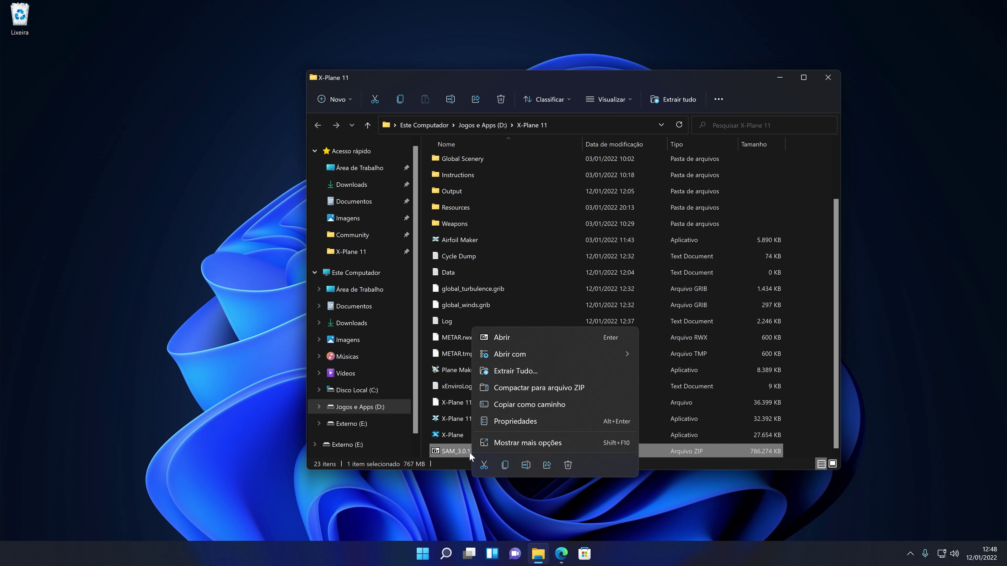
{"action": "left_click", "coordinate": [511, 438]}
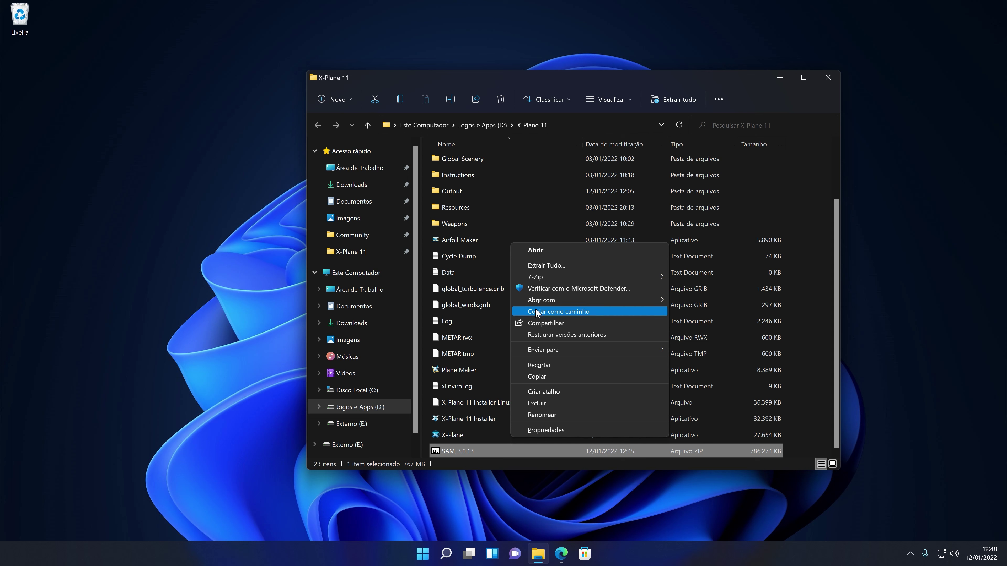
{"action": "mouse_move", "coordinate": [545, 279]}
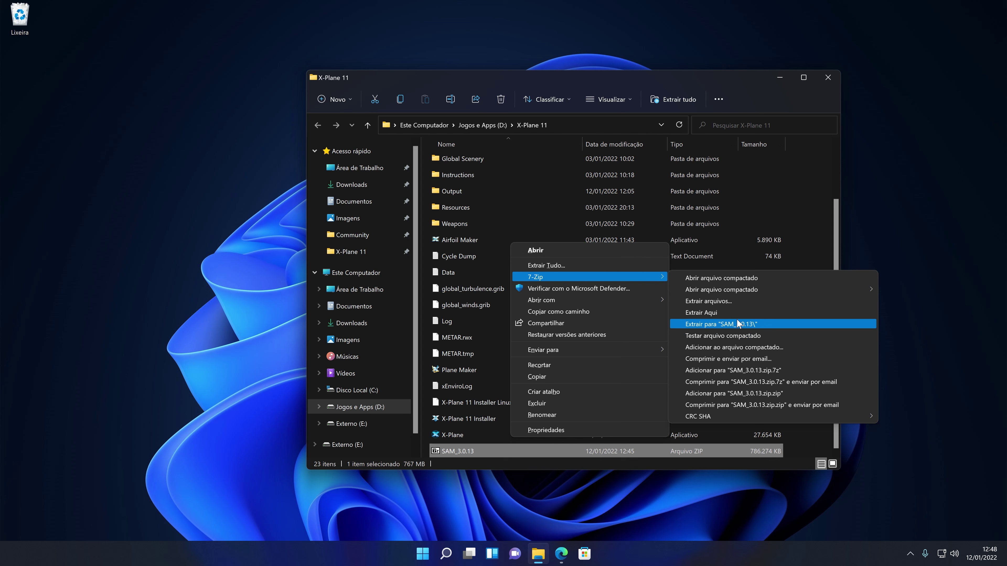
{"action": "left_click", "coordinate": [697, 313]}
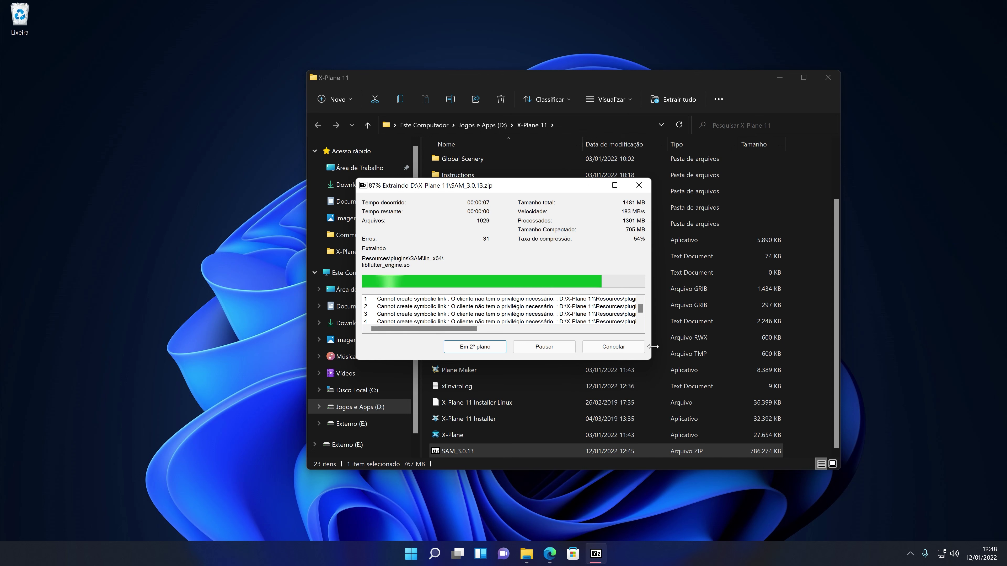
{"action": "left_click_drag", "start_coordinate": [651, 360], "coordinate": [838, 503]}
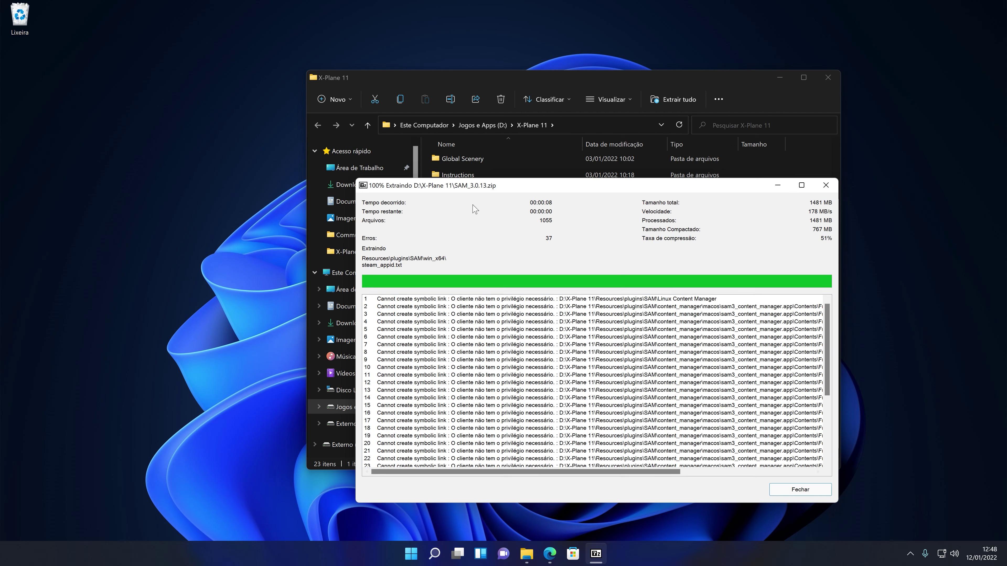
{"action": "left_click", "coordinate": [810, 492]}
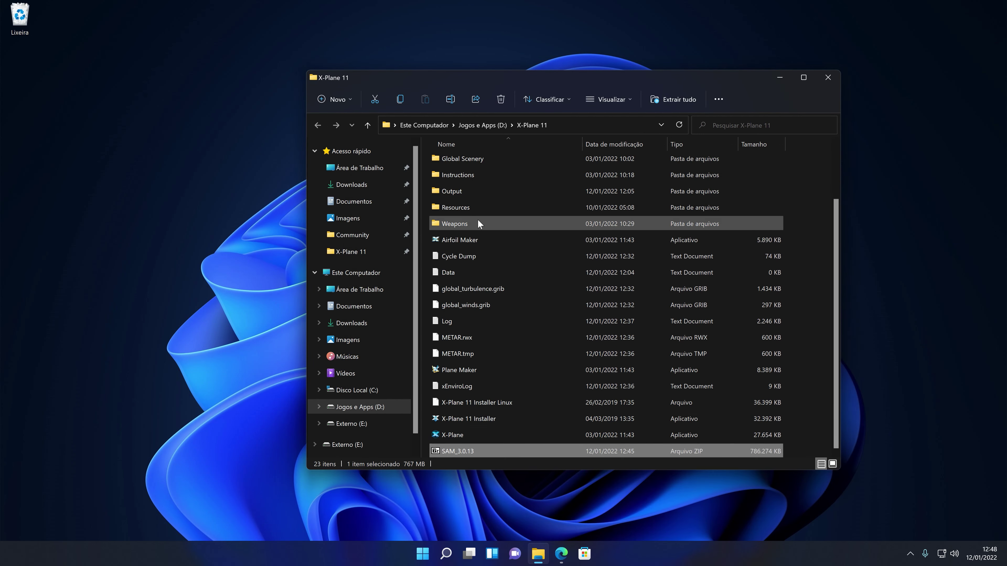
Open the SAM folder inside Resources > plugins and launch the Windows Content Manager shortcut.
{"action": "double_click", "coordinate": [477, 209]}
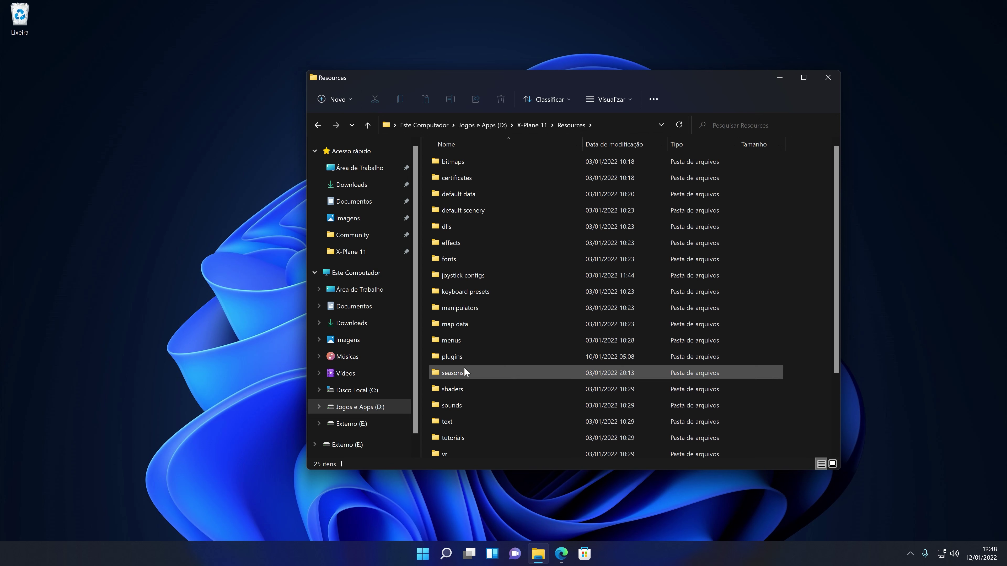
{"action": "double_click", "coordinate": [466, 359]}
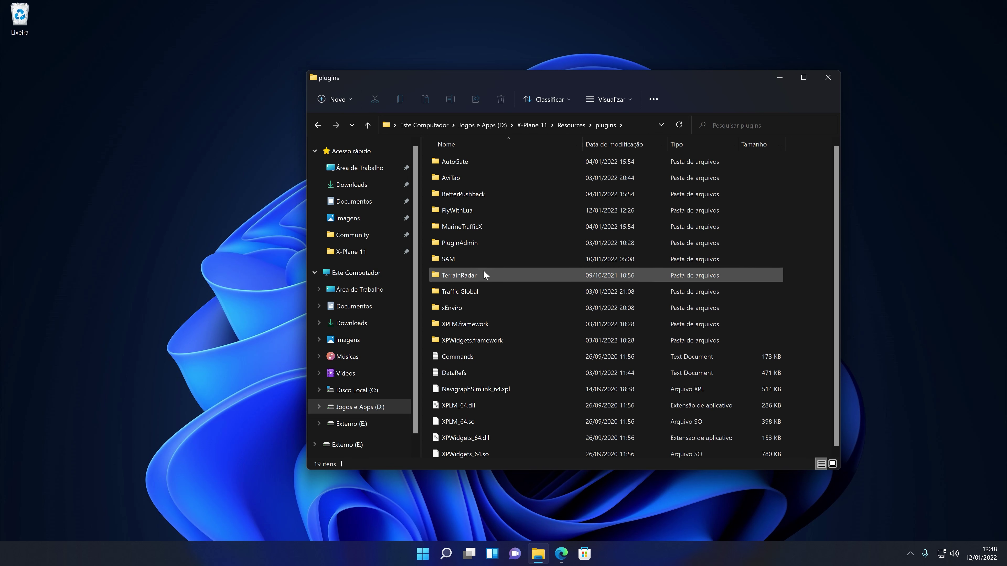
{"action": "double_click", "coordinate": [476, 260]}
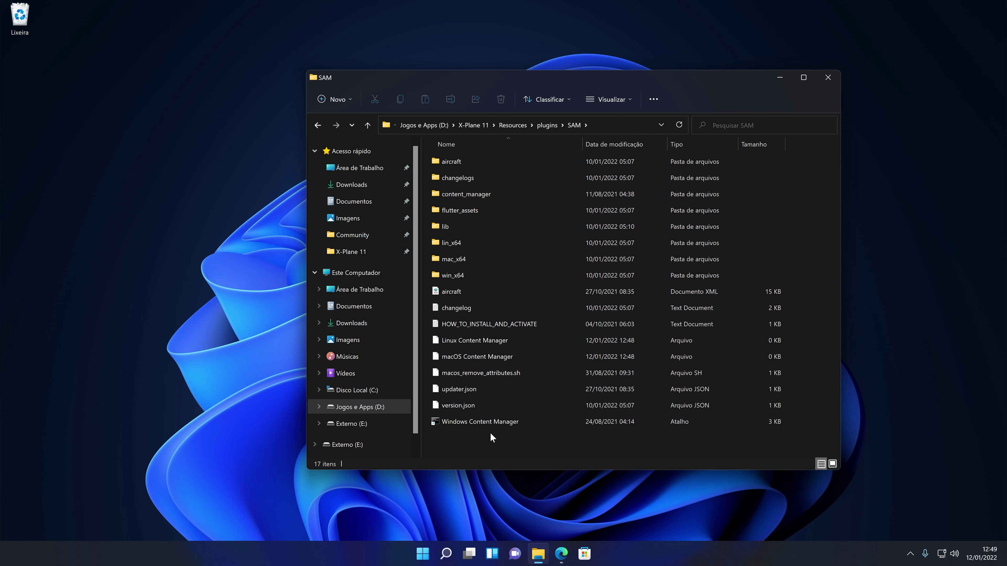
{"action": "double_click", "coordinate": [458, 424]}
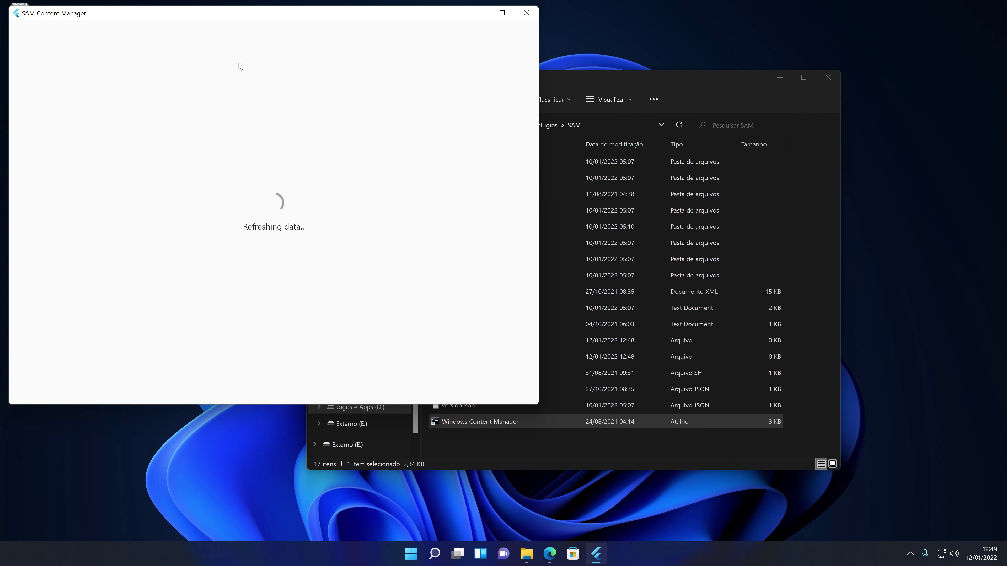
Centre the SAM Content Manager window on the desktop and start downloading the Global Trees module.
{"action": "left_click_drag", "start_coordinate": [292, 19], "coordinate": [525, 100]}
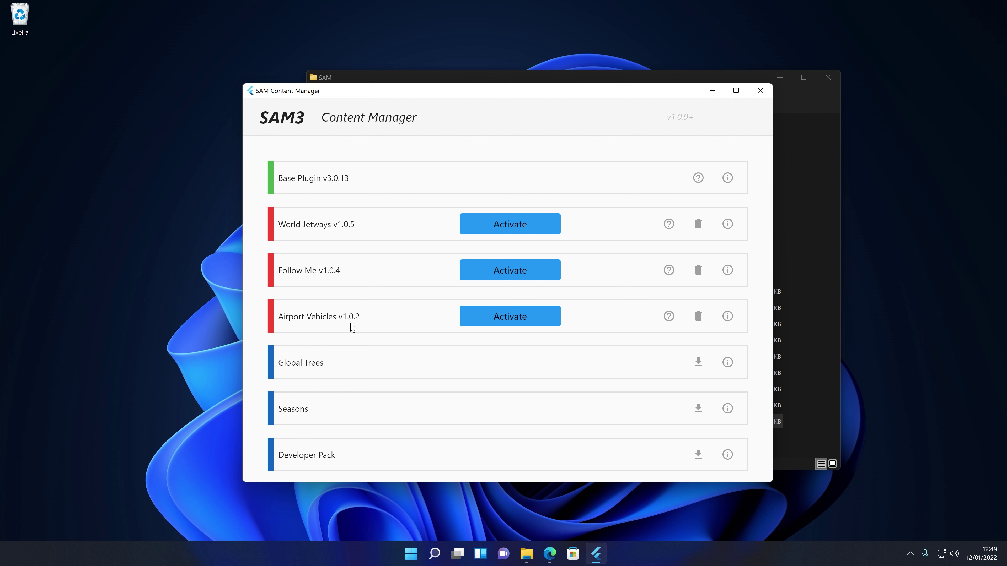
{"action": "scroll", "coordinate": [345, 324], "scroll_direction": "down", "scroll_amount": 1}
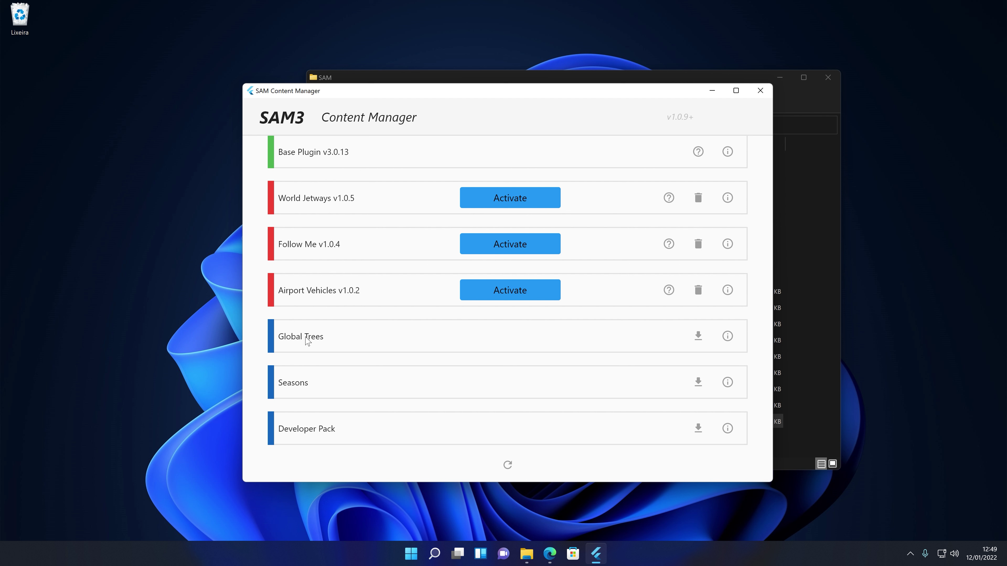
{"action": "left_click", "coordinate": [697, 337]}
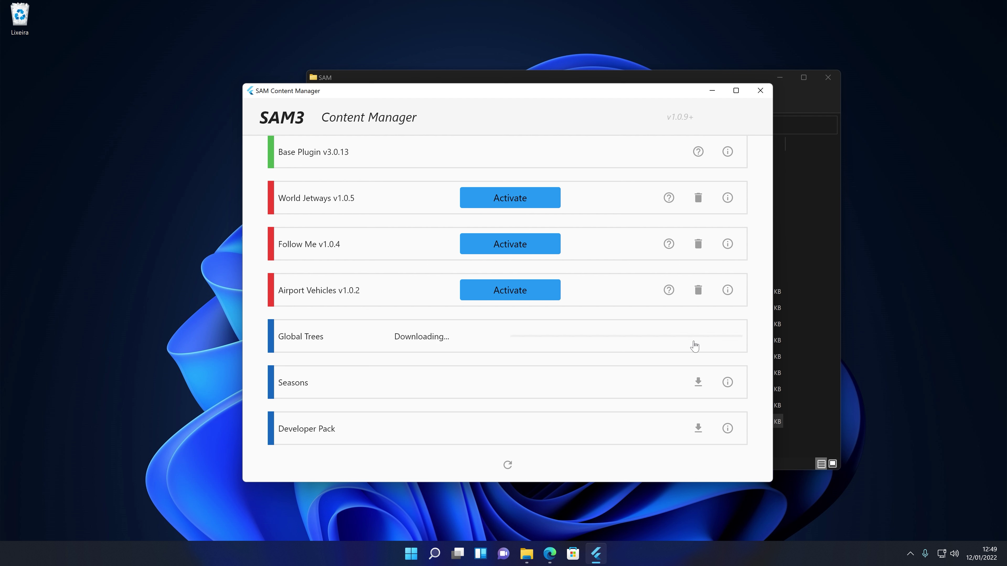